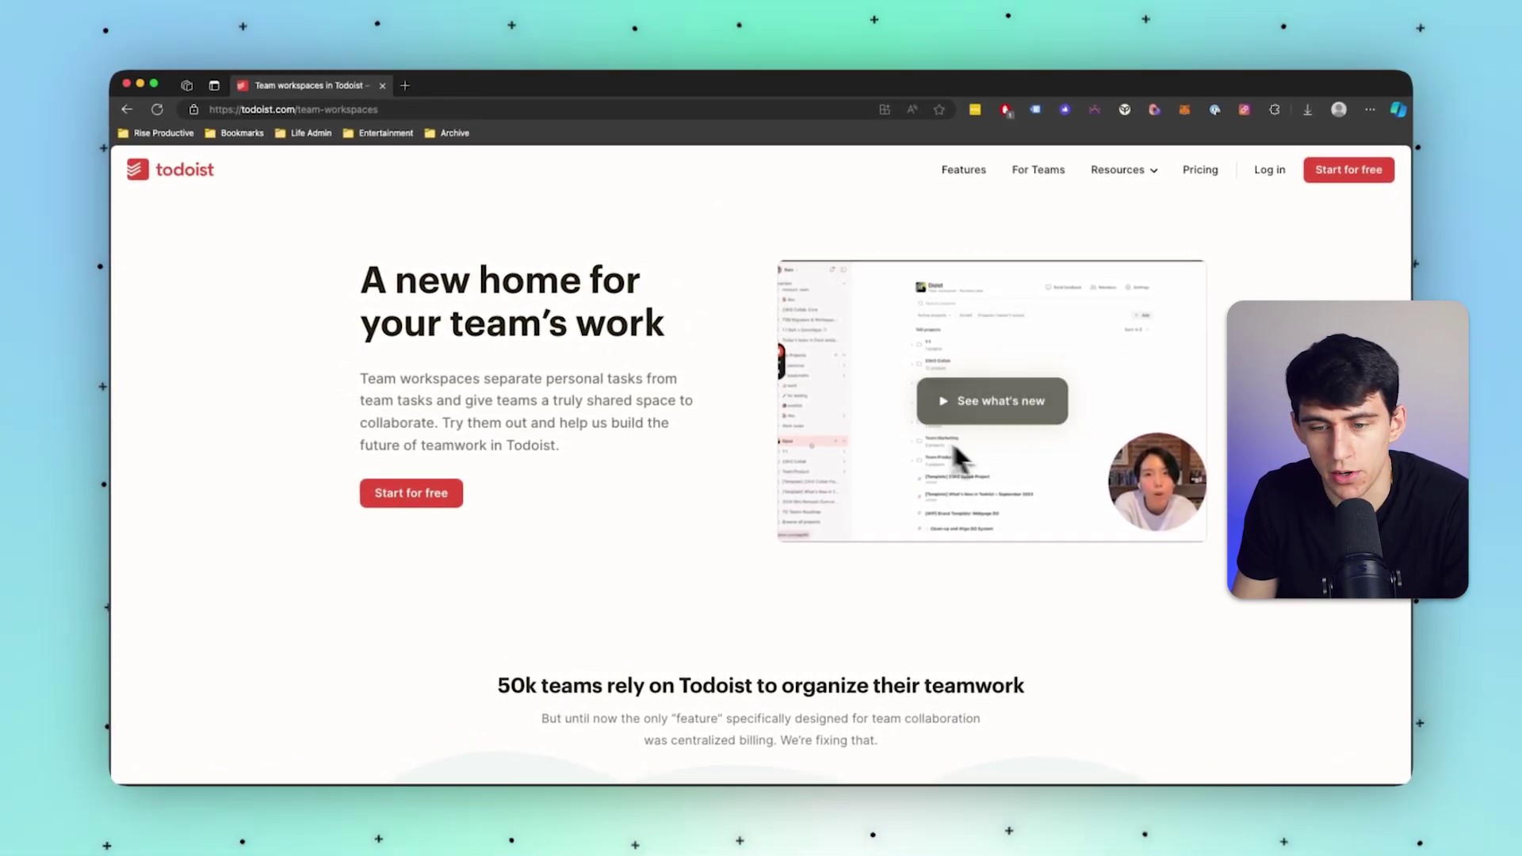
Scroll down the team-workspaces web page before switching to the Todoist app.
{"action": "scroll", "coordinate": [983, 420], "scroll_direction": "down", "scroll_amount": 15}
{"action": "scroll", "coordinate": [759, 430], "scroll_direction": "down", "scroll_amount": 5}
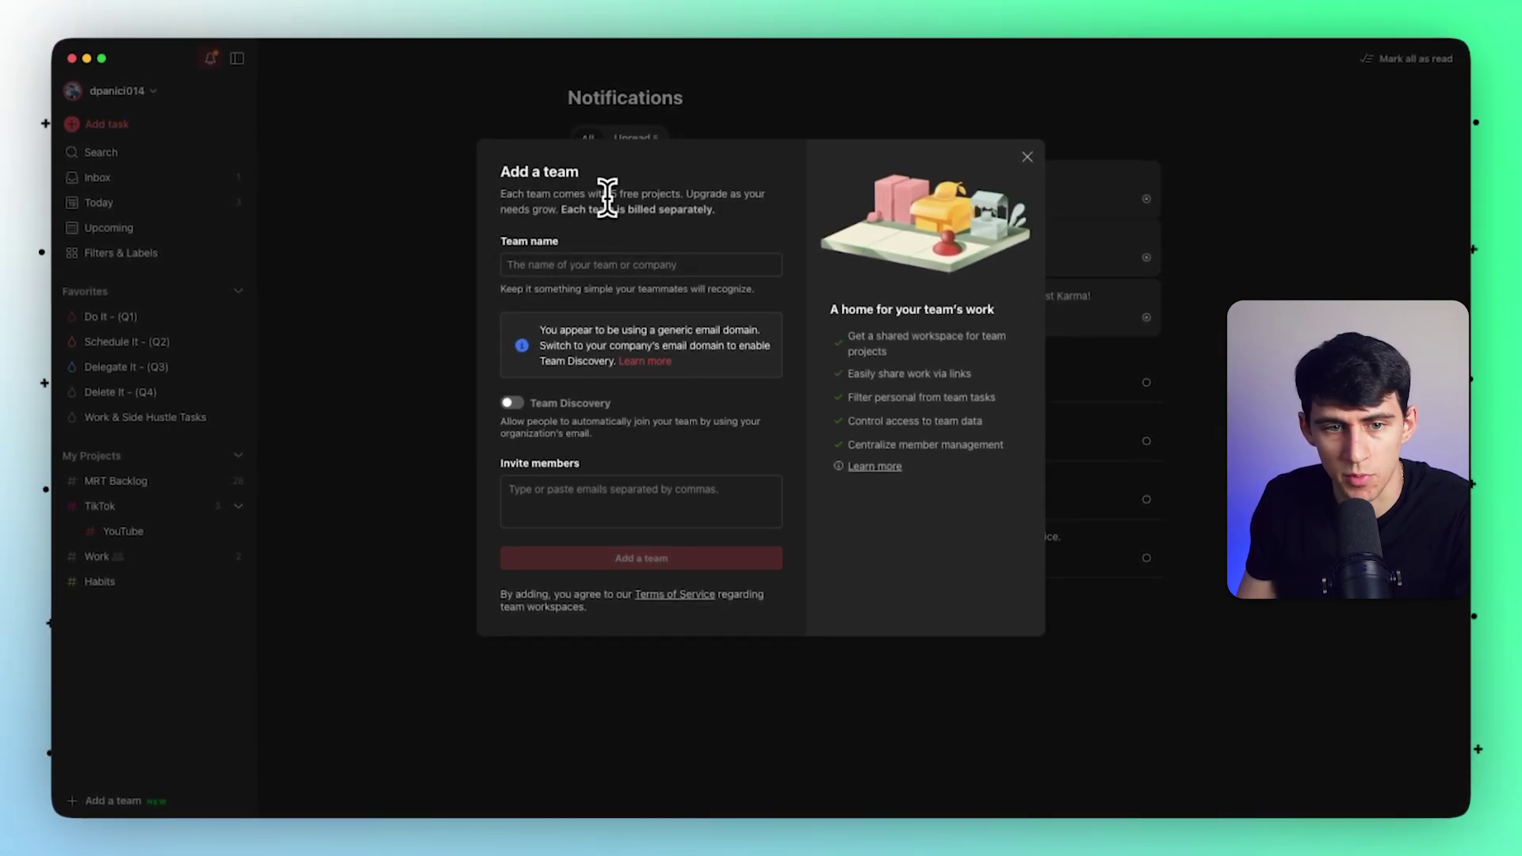
Enter 'Rise Productive' as the team name, leaving Team Discovery off.
{"action": "left_click_drag", "start_coordinate": [613, 195], "coordinate": [688, 198]}
{"action": "left_click", "coordinate": [698, 198]}
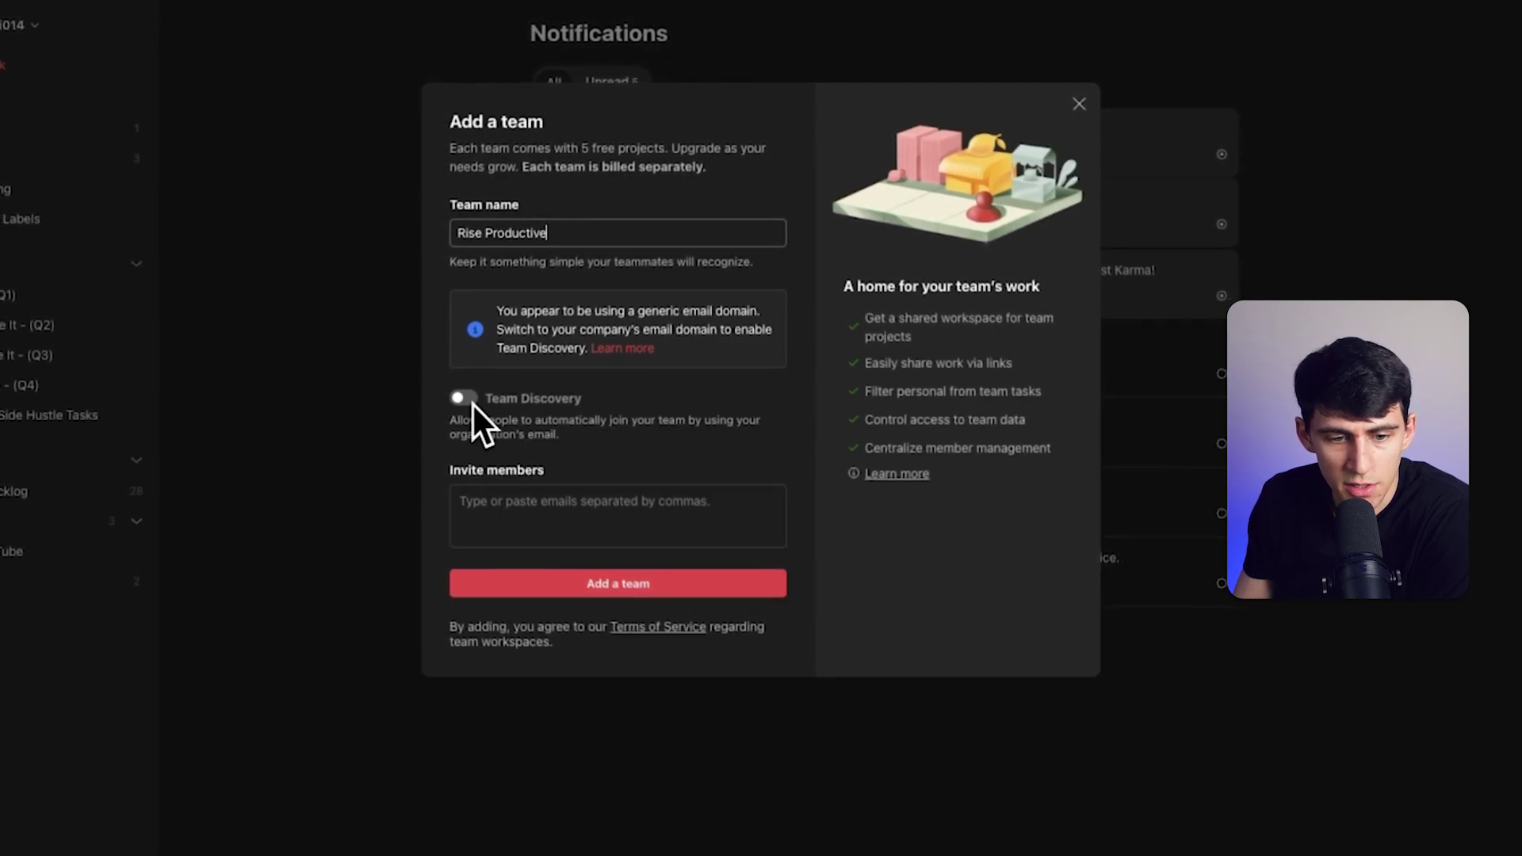
{"action": "left_click", "coordinate": [718, 432]}
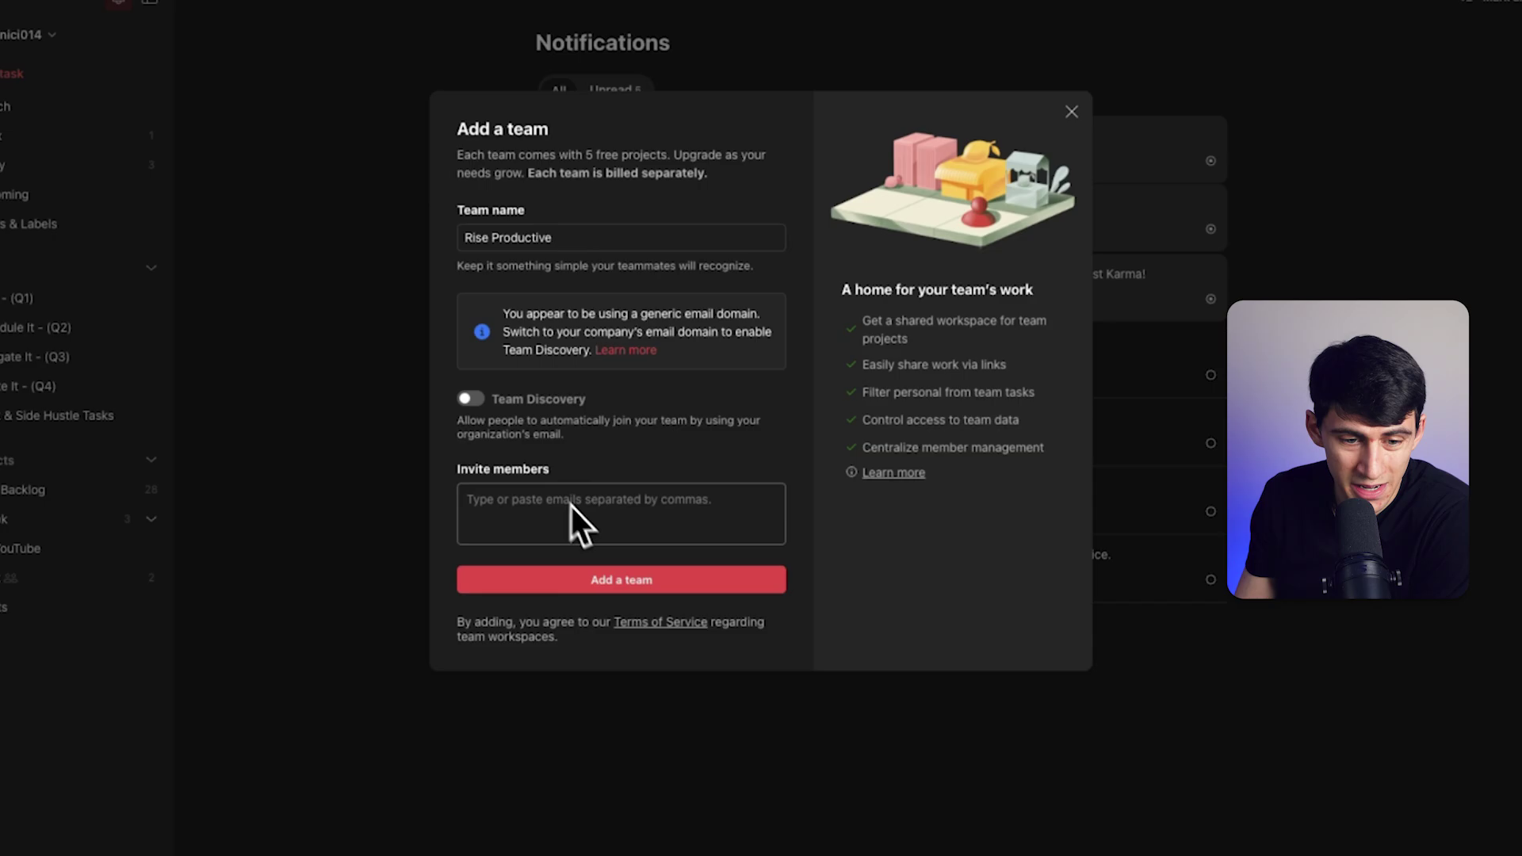
Create the Rise Productive team and dismiss its workspace intro card.
{"action": "left_click", "coordinate": [717, 579]}
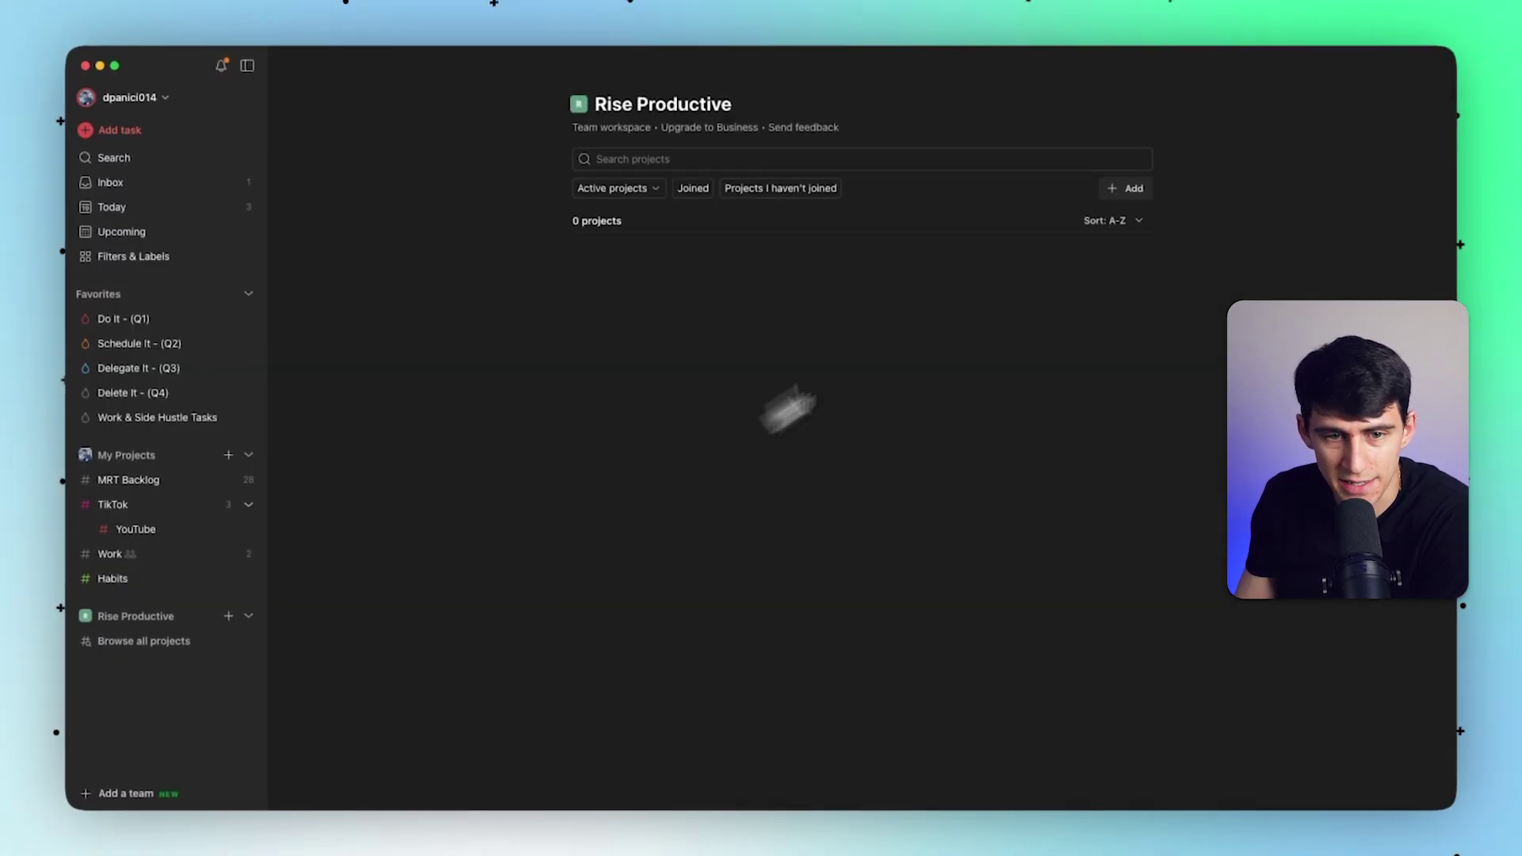
{"action": "left_click", "coordinate": [183, 746]}
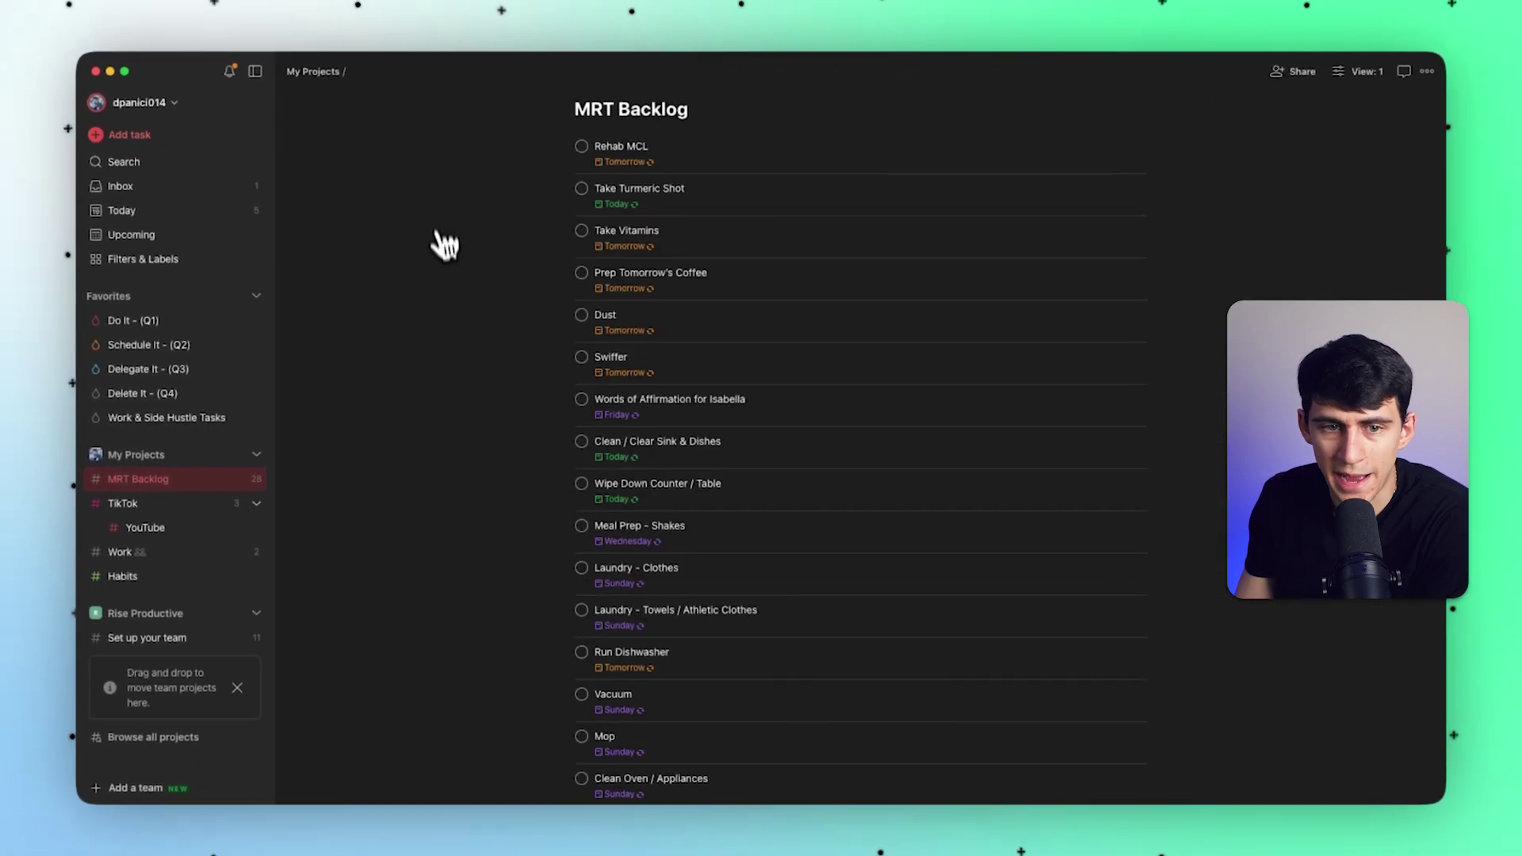
{"action": "scroll", "coordinate": [774, 248], "scroll_direction": "down", "scroll_amount": 2}
{"action": "scroll", "coordinate": [1003, 254], "scroll_direction": "up", "scroll_amount": 2}
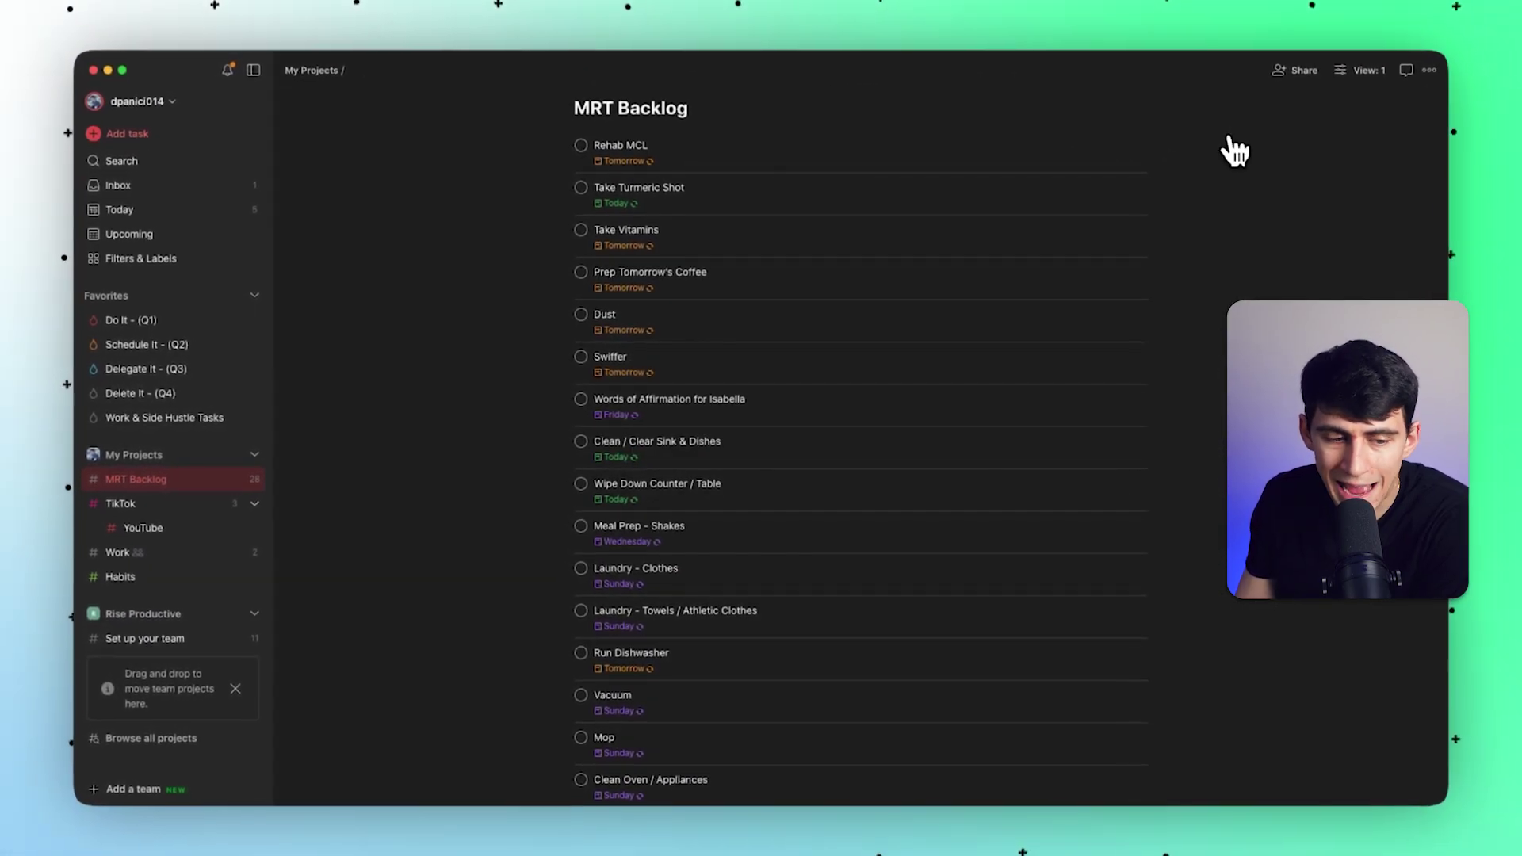
Permanently move YouTube into Rise Productive with Full access for all team members.
{"action": "left_click", "coordinate": [142, 528]}
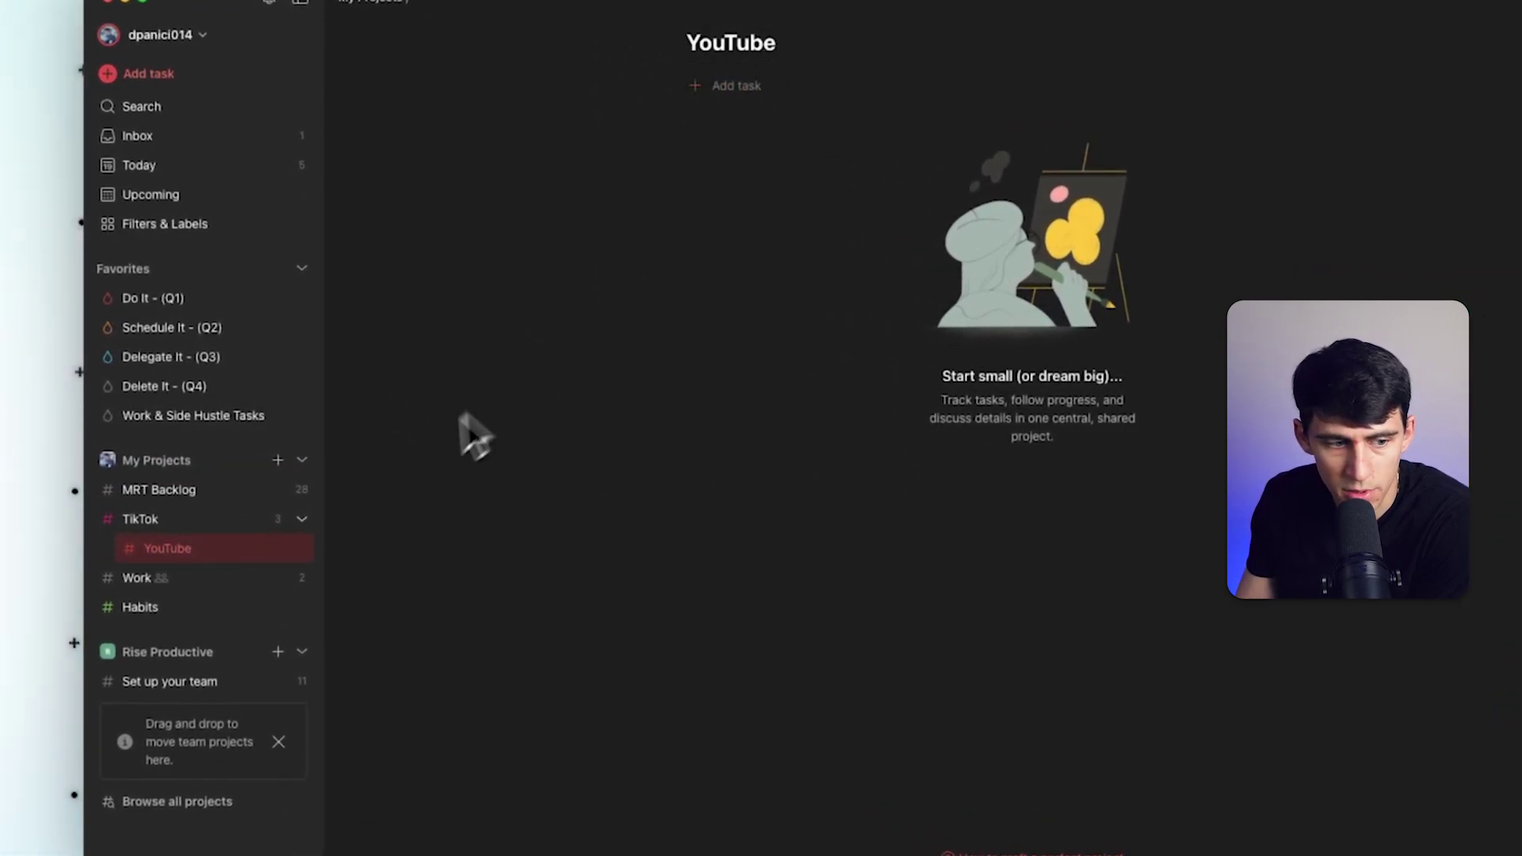
{"action": "left_click_drag", "start_coordinate": [177, 550], "coordinate": [204, 542]}
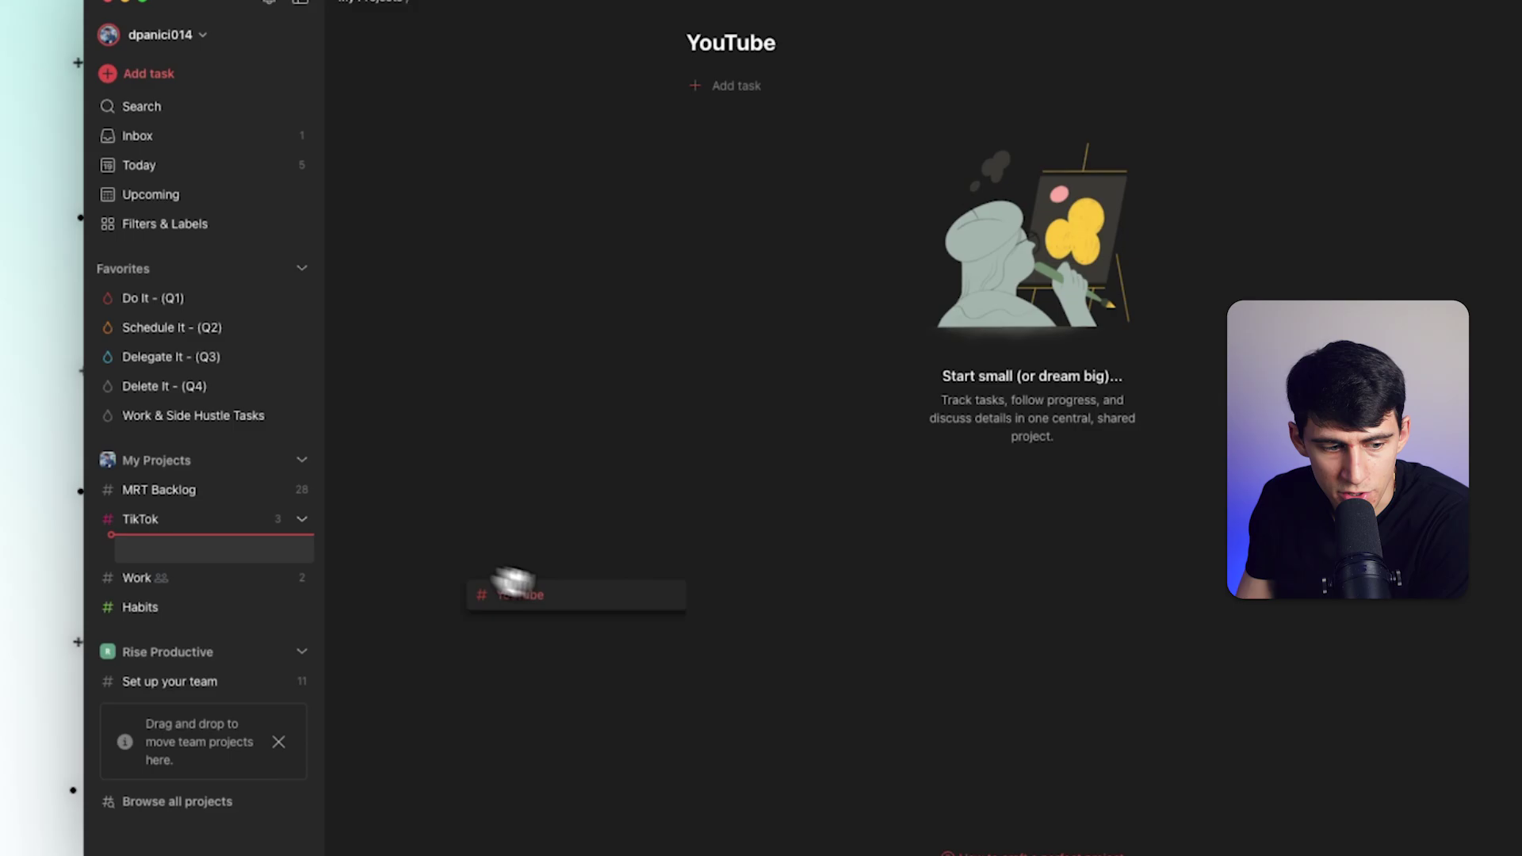
{"action": "left_click_drag", "start_coordinate": [190, 731], "coordinate": [194, 725]}
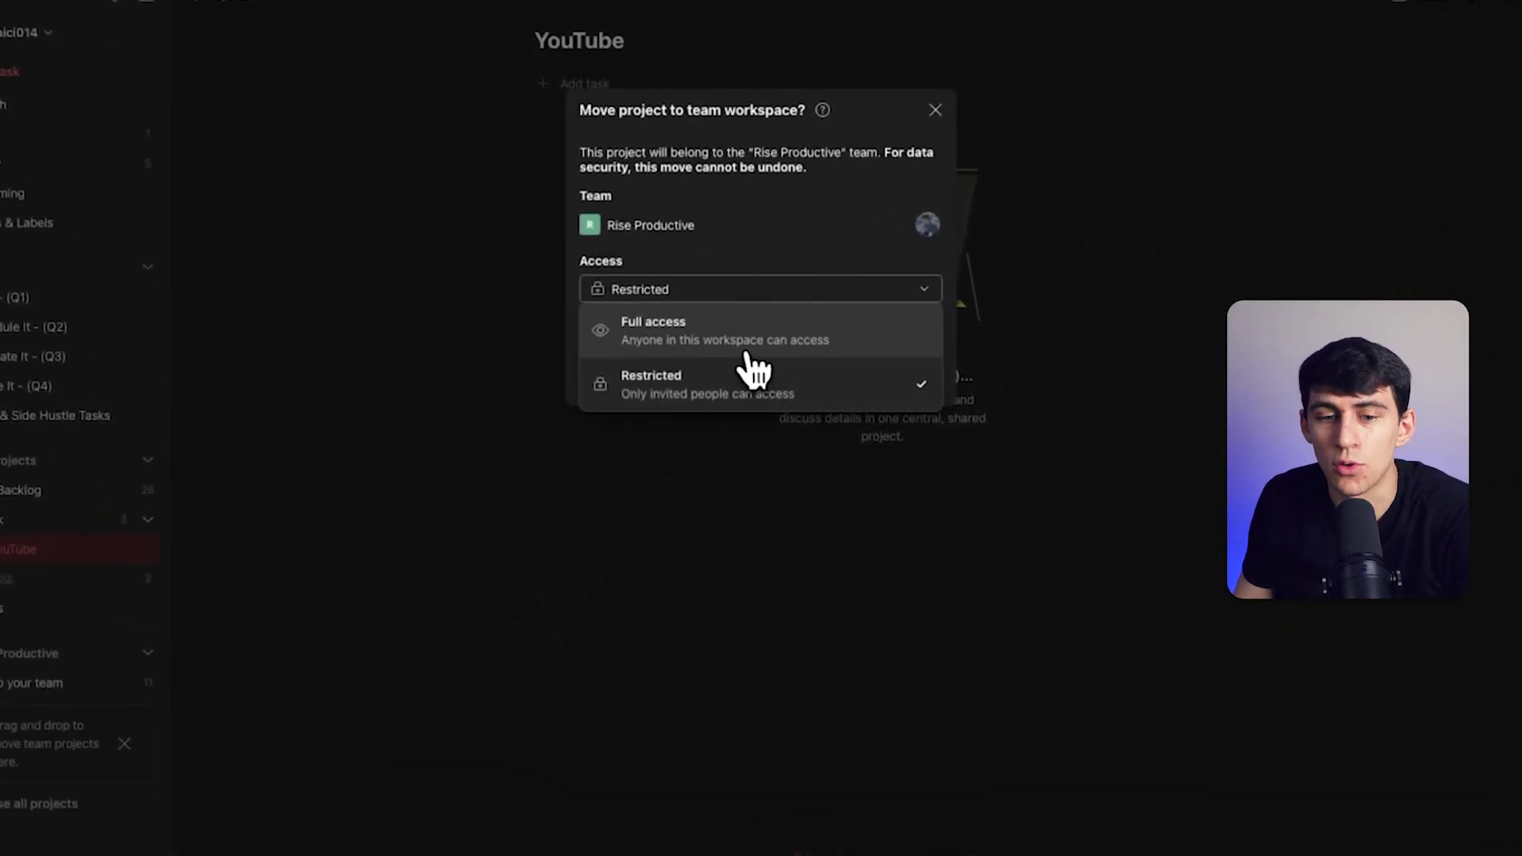
{"action": "left_click", "coordinate": [745, 353]}
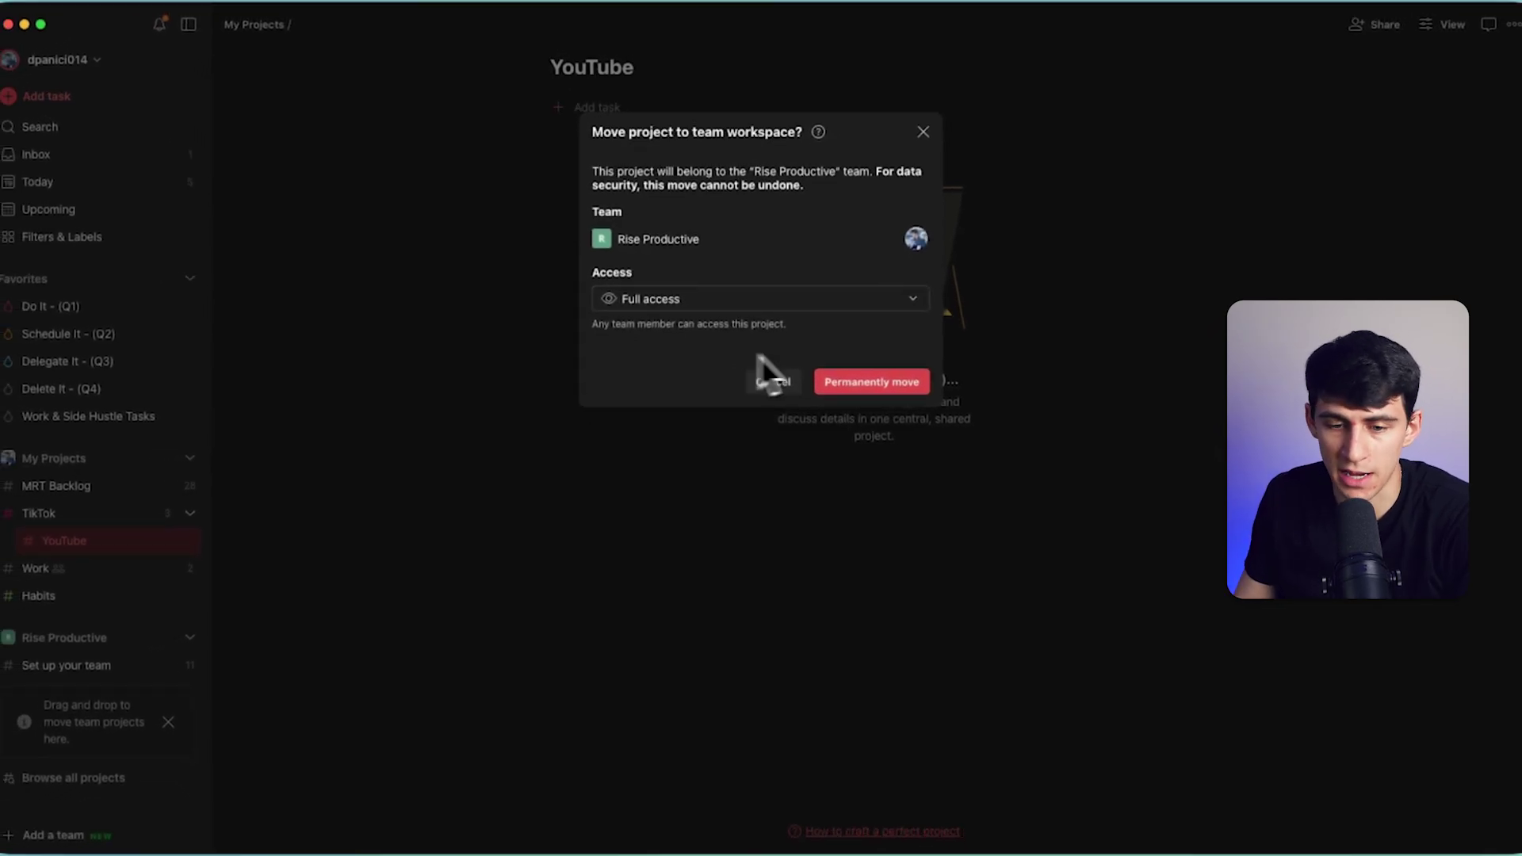
{"action": "left_click", "coordinate": [876, 380]}
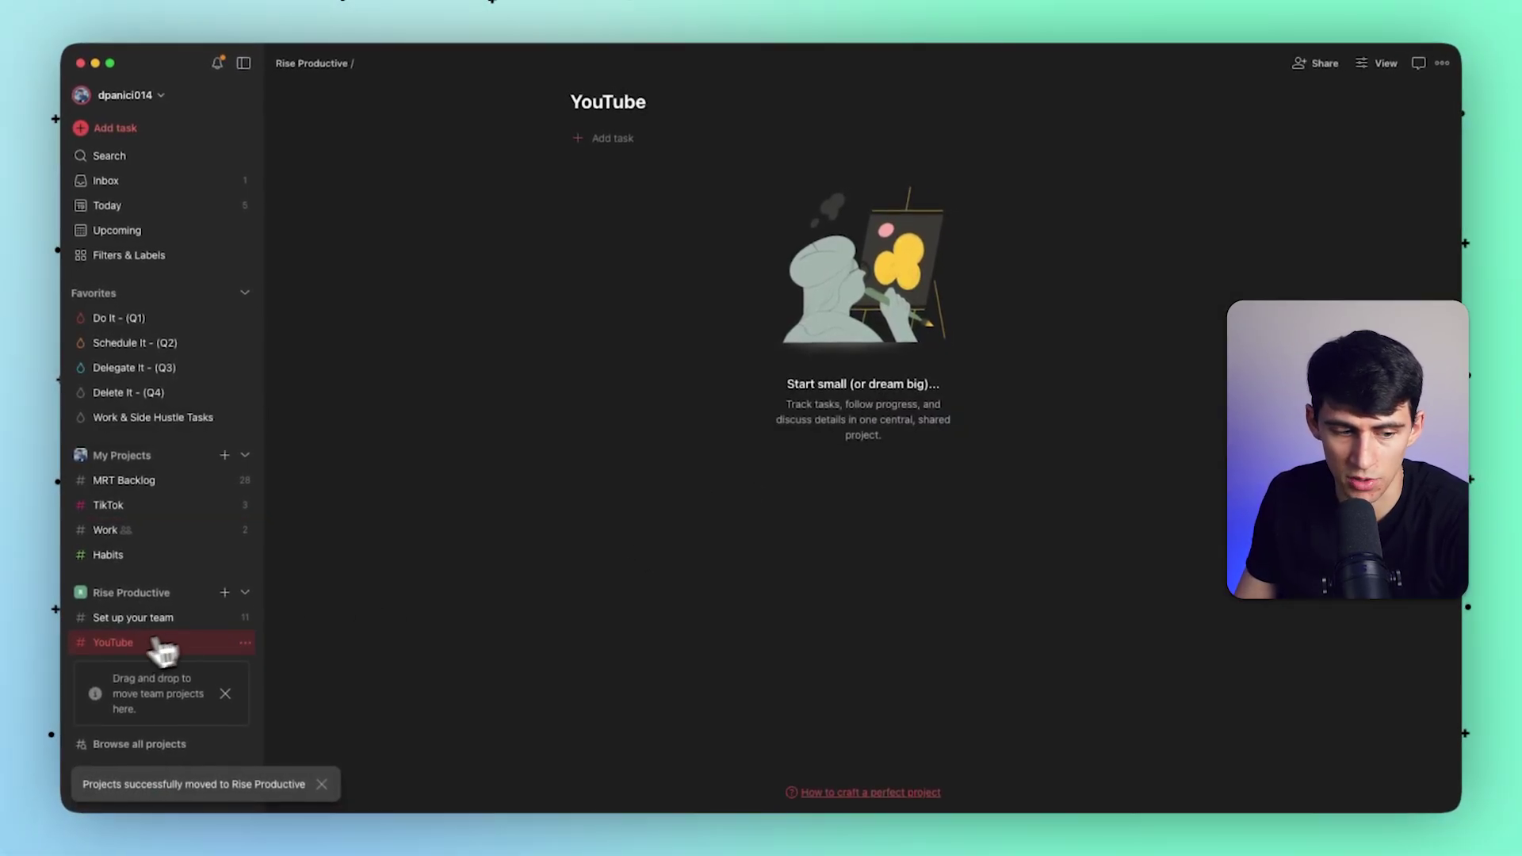
In 'Set up your team', complete the 'Invite your teammates to join' task.
{"action": "left_click_drag", "start_coordinate": [156, 517], "coordinate": [148, 557]}
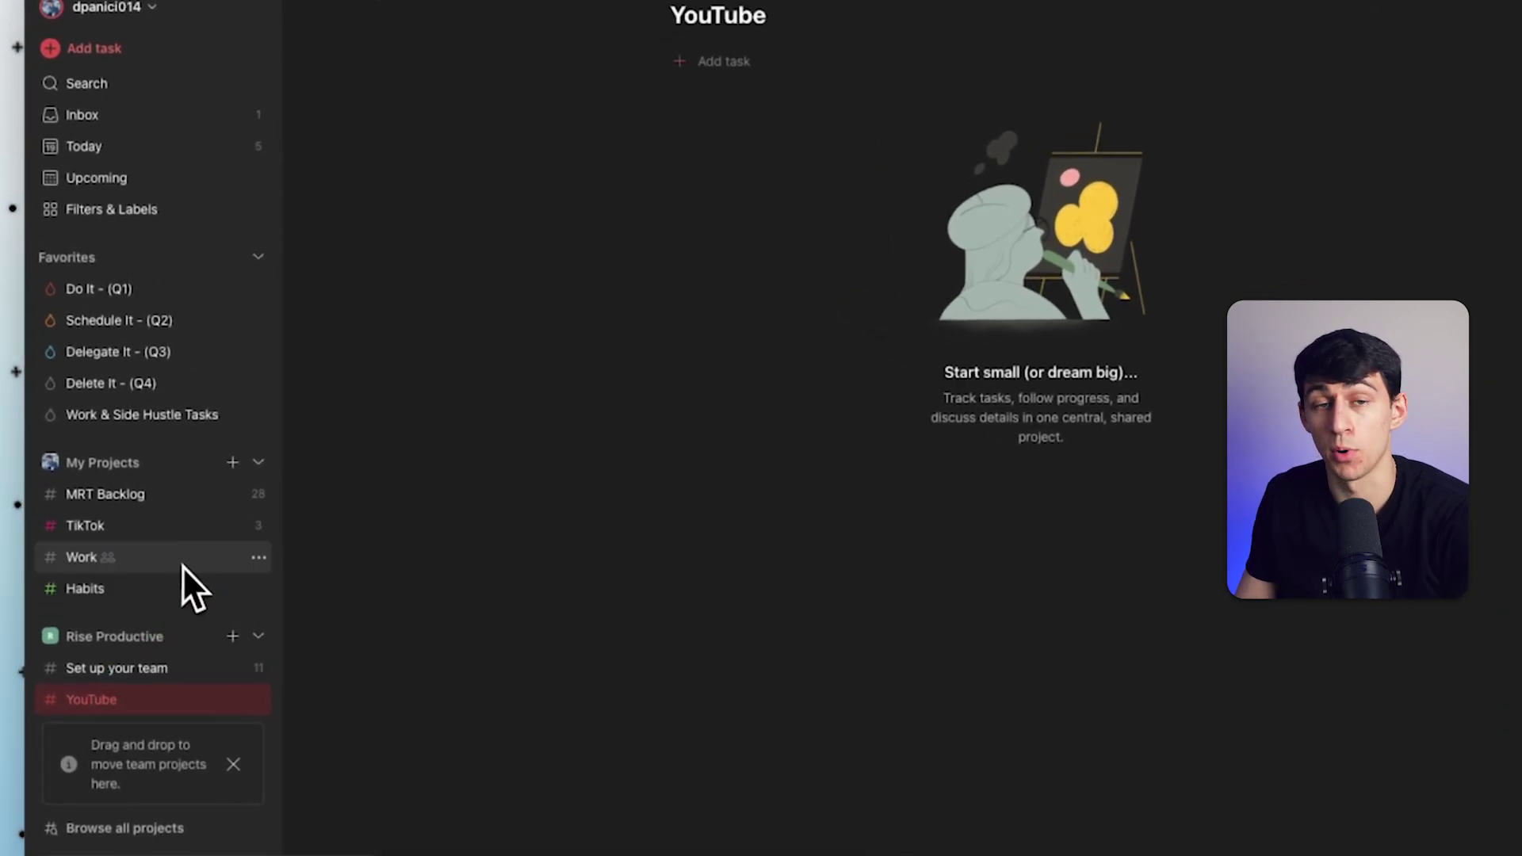
{"action": "left_click", "coordinate": [117, 668]}
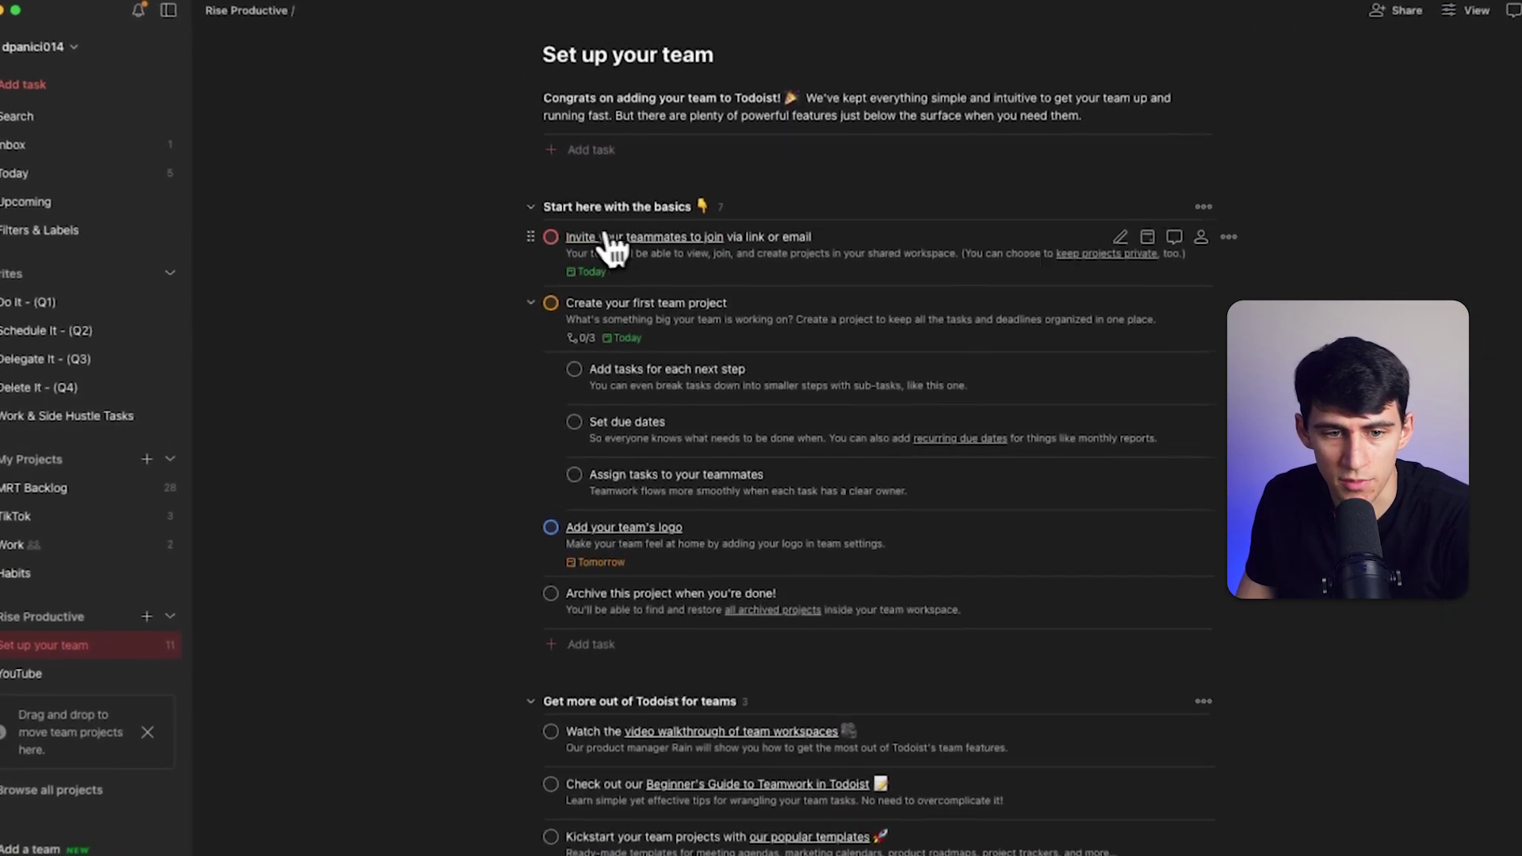
{"action": "left_click", "coordinate": [530, 218]}
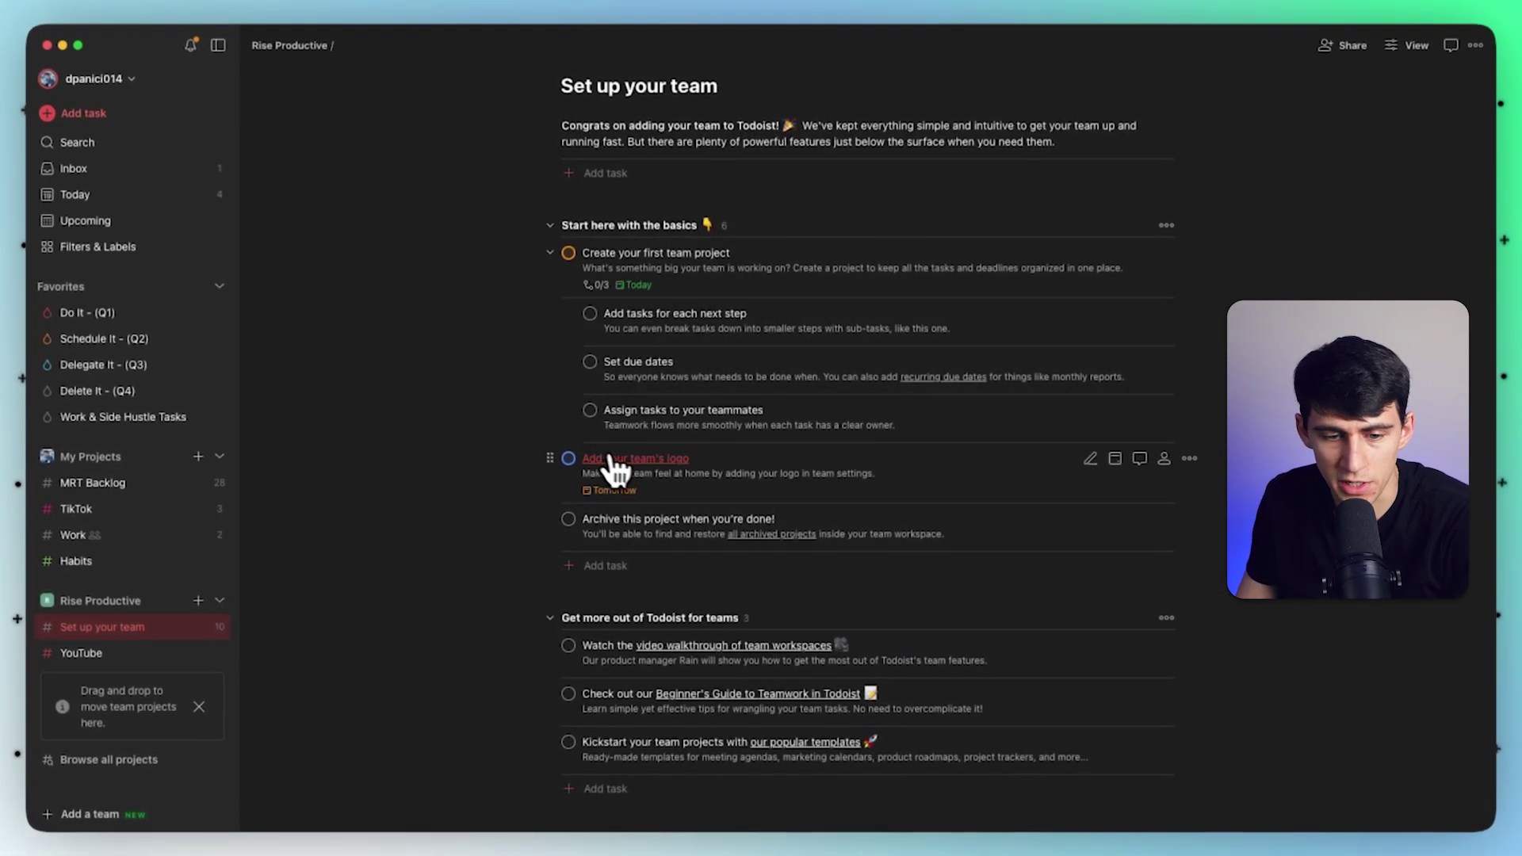
Upload the RP image as the team logo and review the Danger zone options.
{"action": "left_click", "coordinate": [675, 464]}
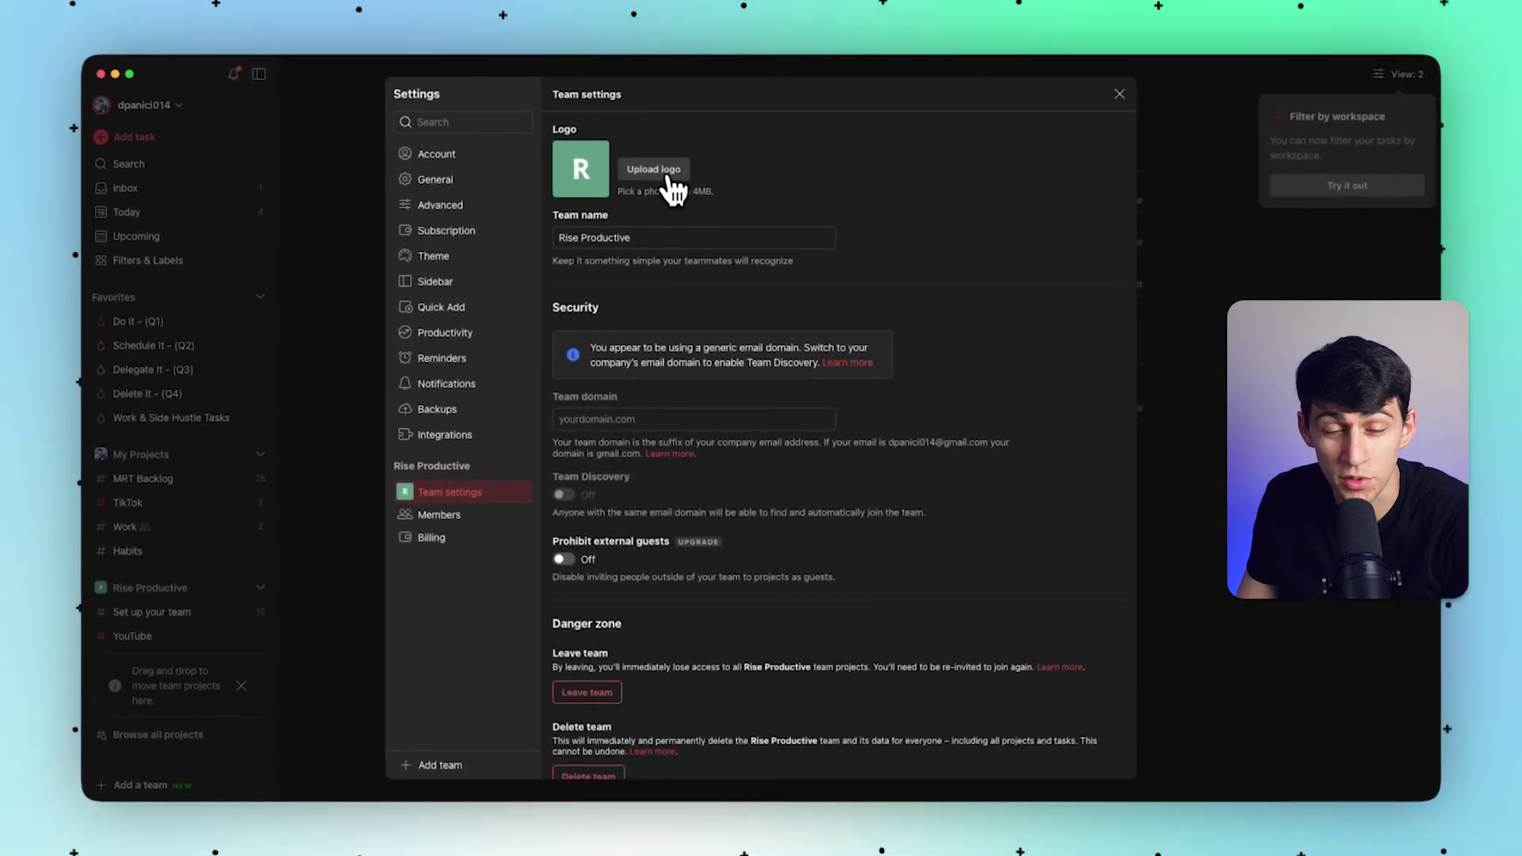
{"action": "left_click", "coordinate": [670, 178]}
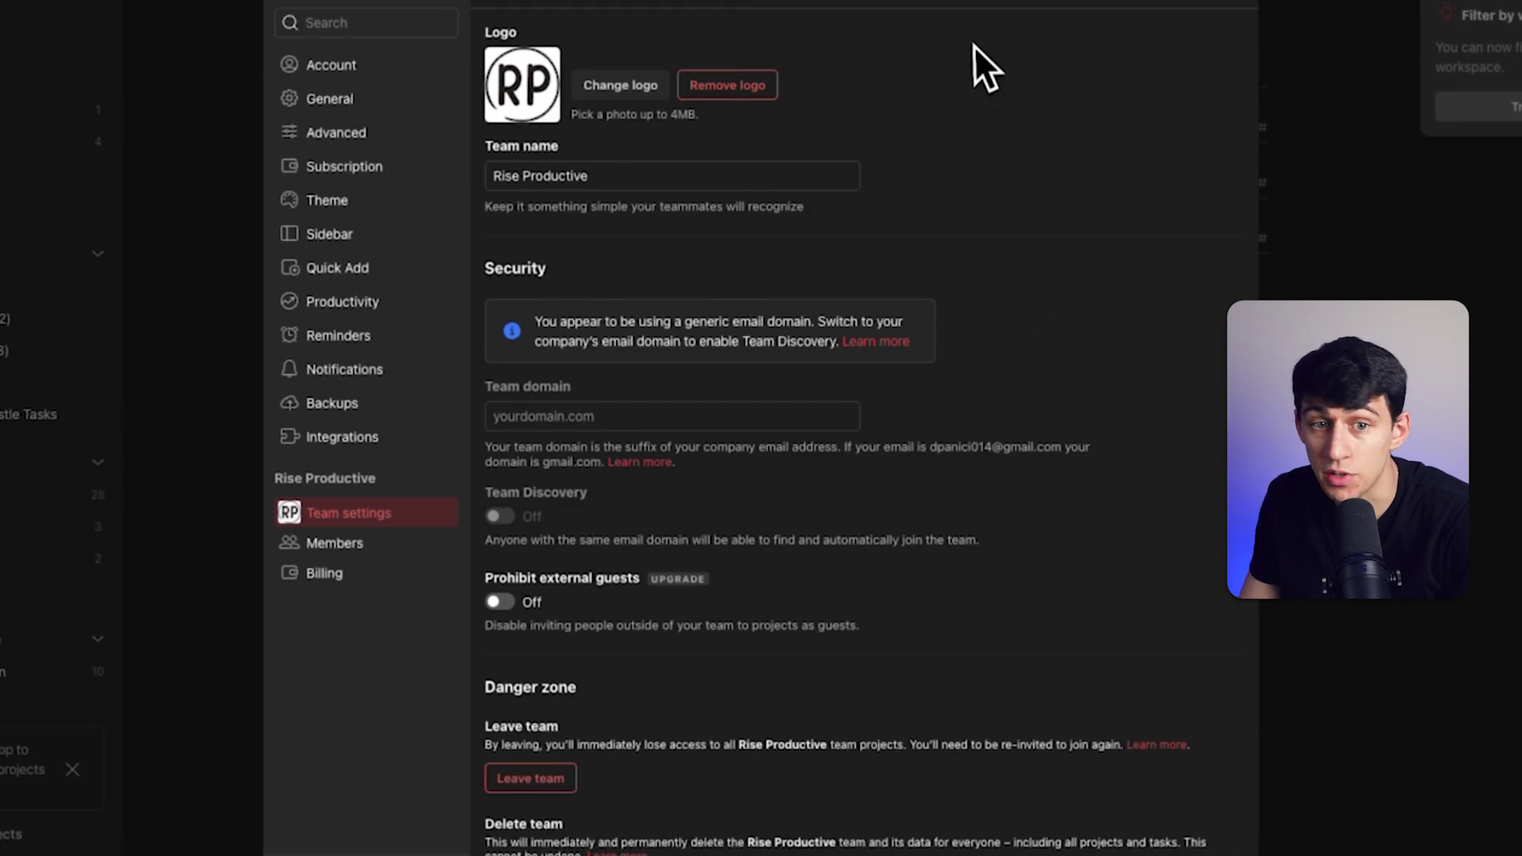
{"action": "scroll", "coordinate": [900, 289], "scroll_direction": "down", "scroll_amount": 1}
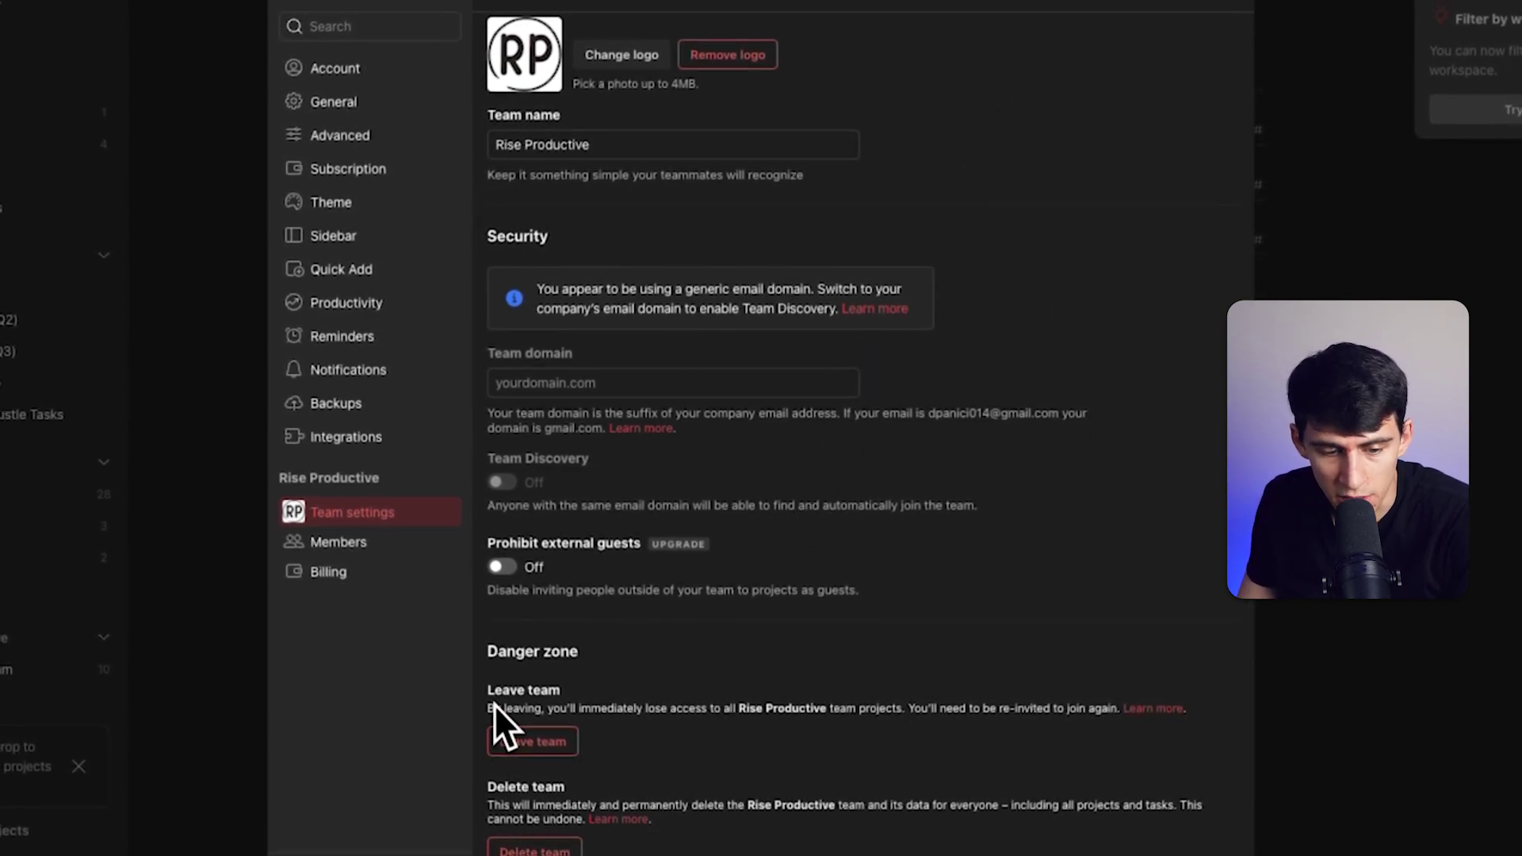
{"action": "left_click_drag", "start_coordinate": [493, 651], "coordinate": [642, 650]}
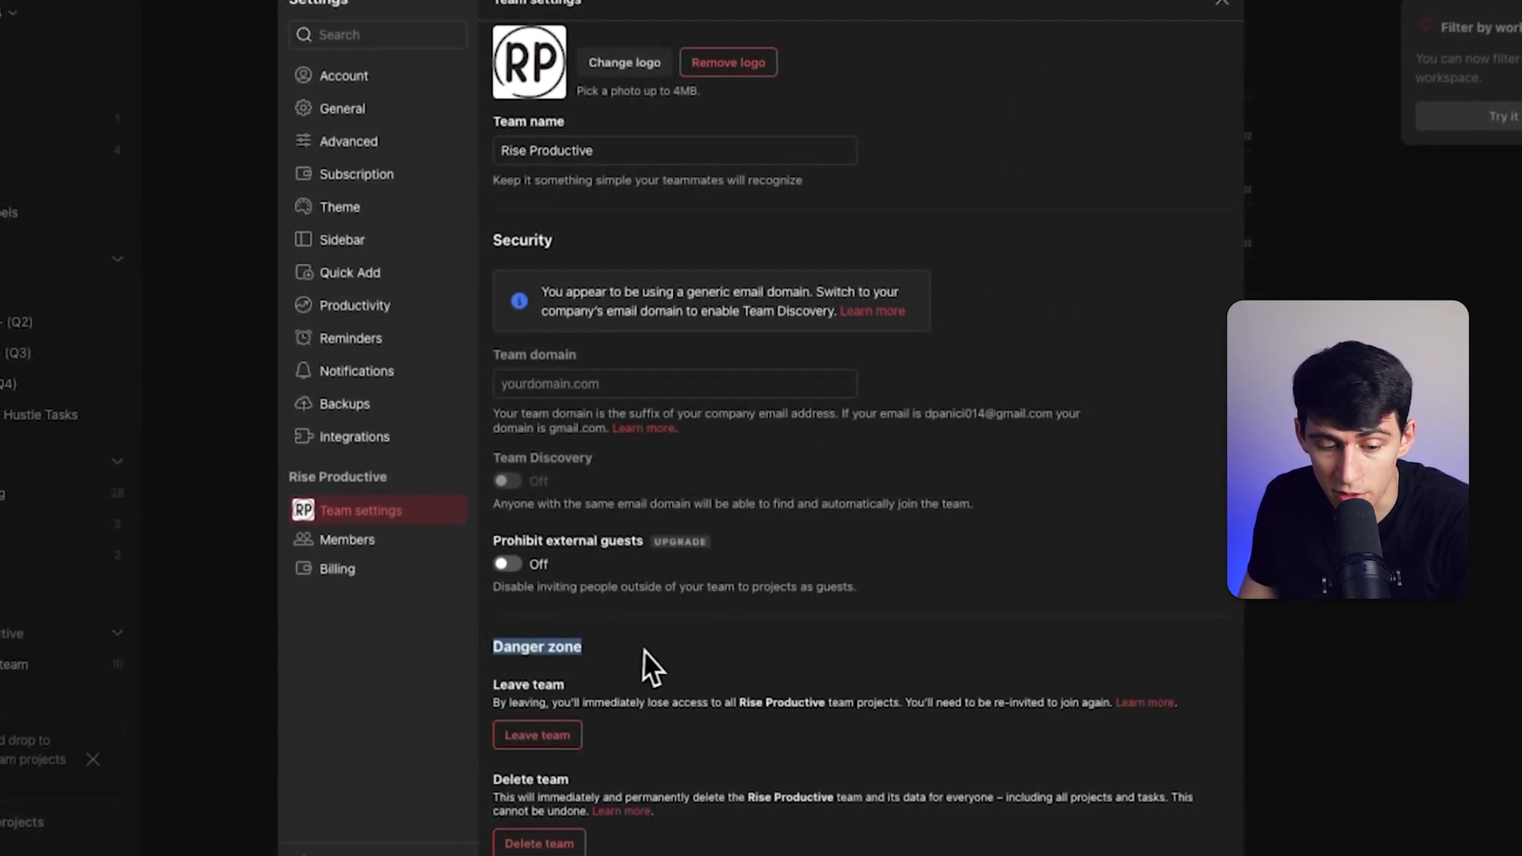
{"action": "double_click", "coordinate": [511, 682]}
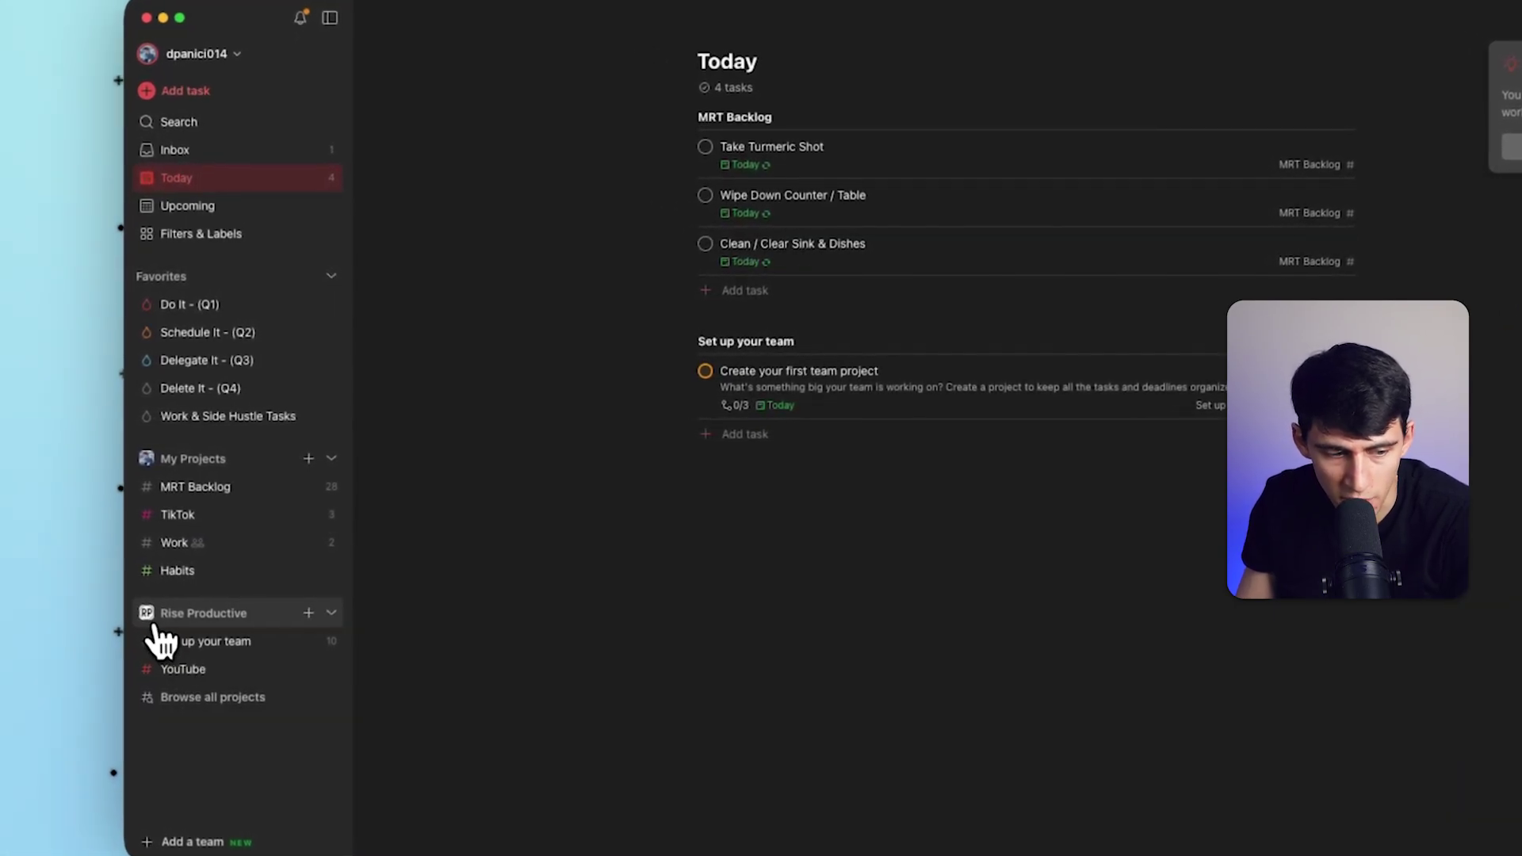
Browse Rise Productive, Set up your team and Habits, ending on the My Projects overview.
{"action": "left_click", "coordinate": [146, 623]}
{"action": "left_click", "coordinate": [158, 642]}
{"action": "left_click", "coordinate": [162, 699]}
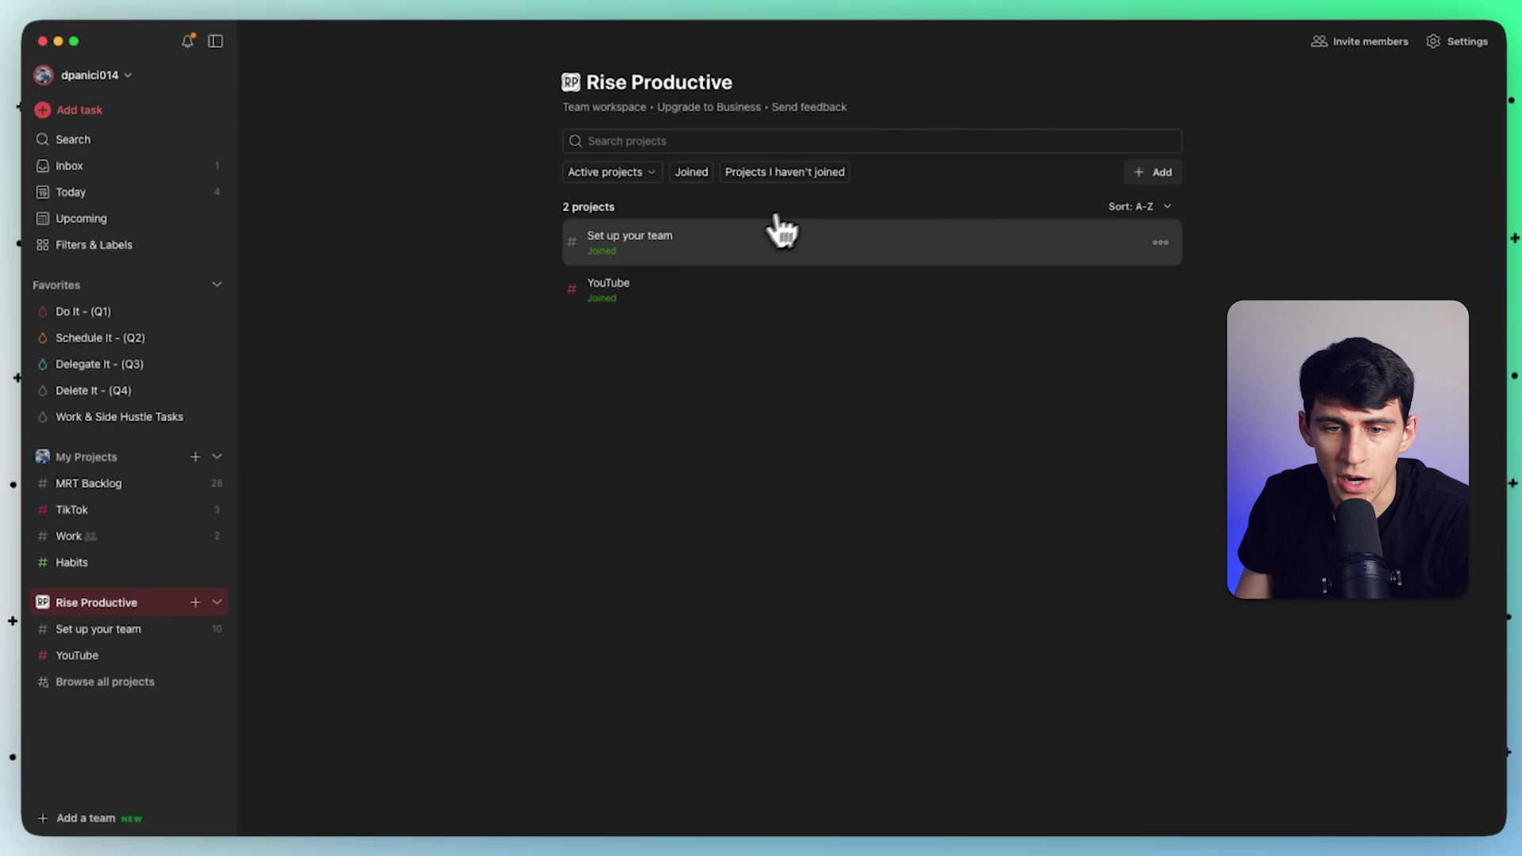
{"action": "left_click", "coordinate": [150, 559]}
{"action": "left_click", "coordinate": [128, 670]}
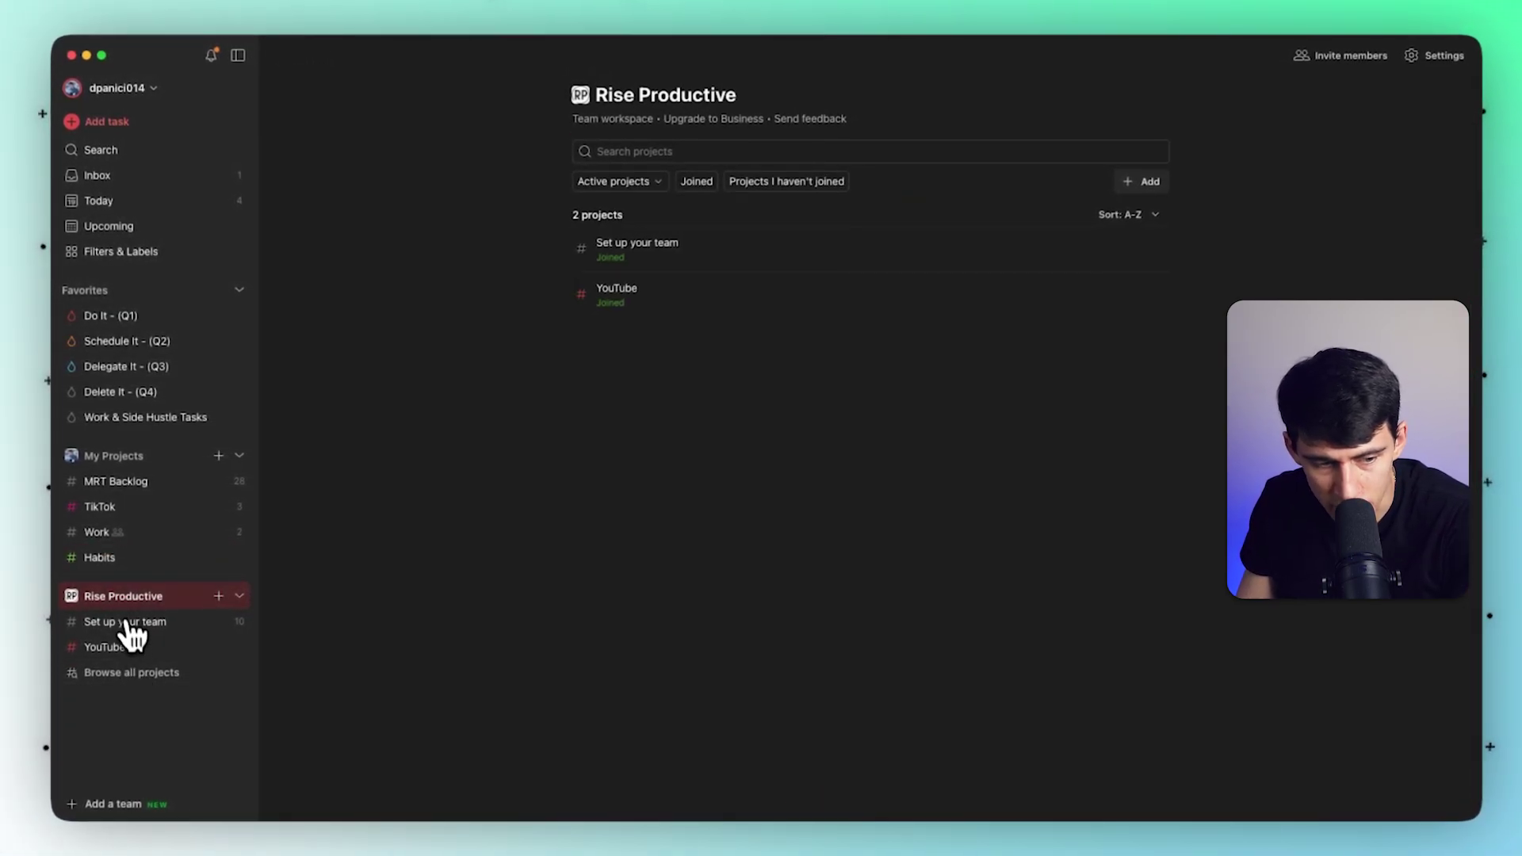
{"action": "left_click", "coordinate": [119, 599]}
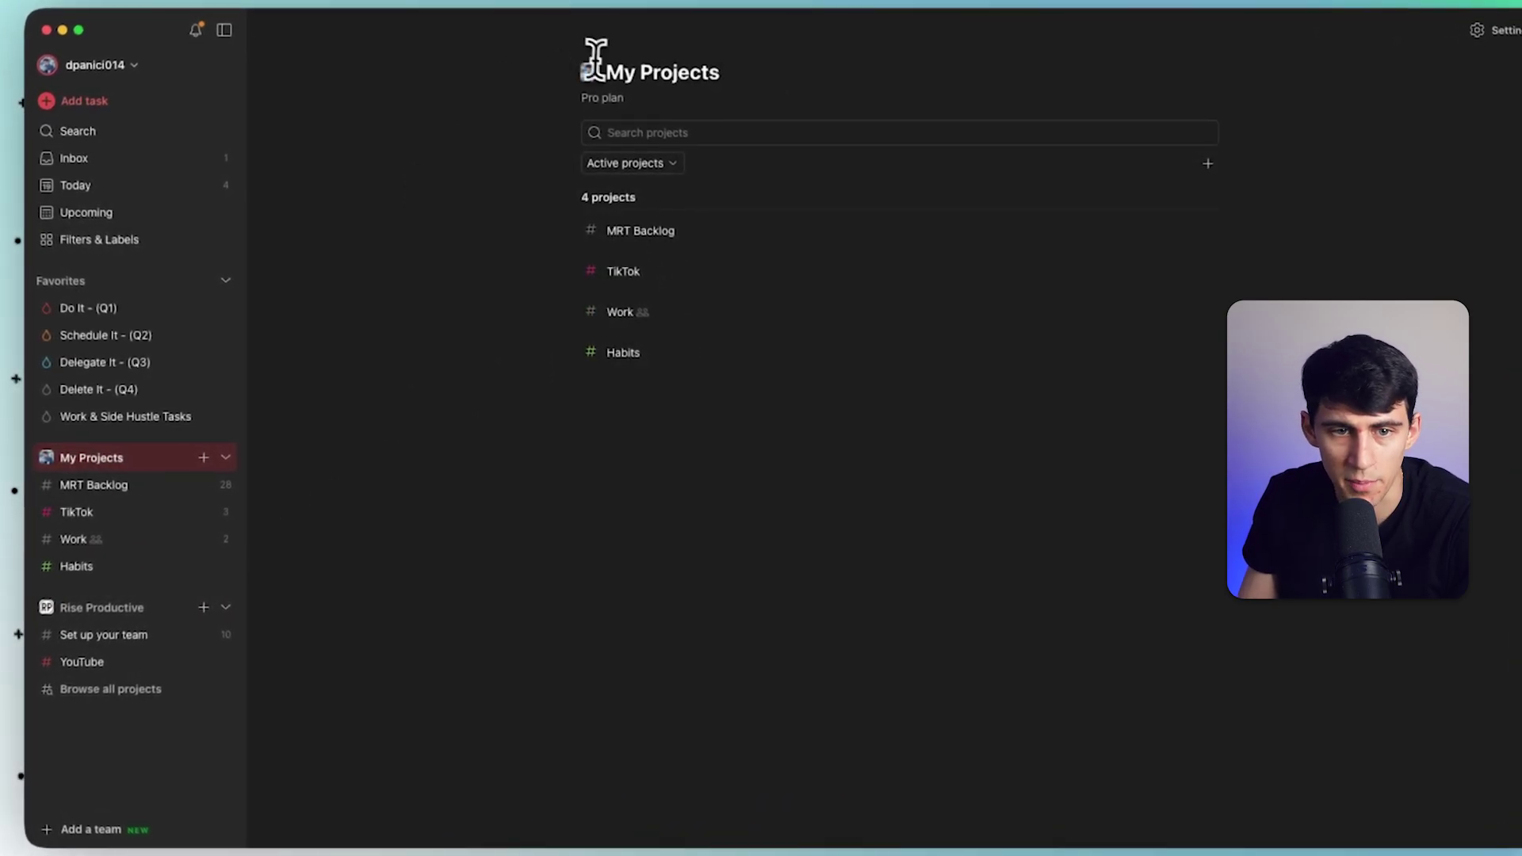
{"action": "left_click_drag", "start_coordinate": [673, 71], "coordinate": [755, 331]}
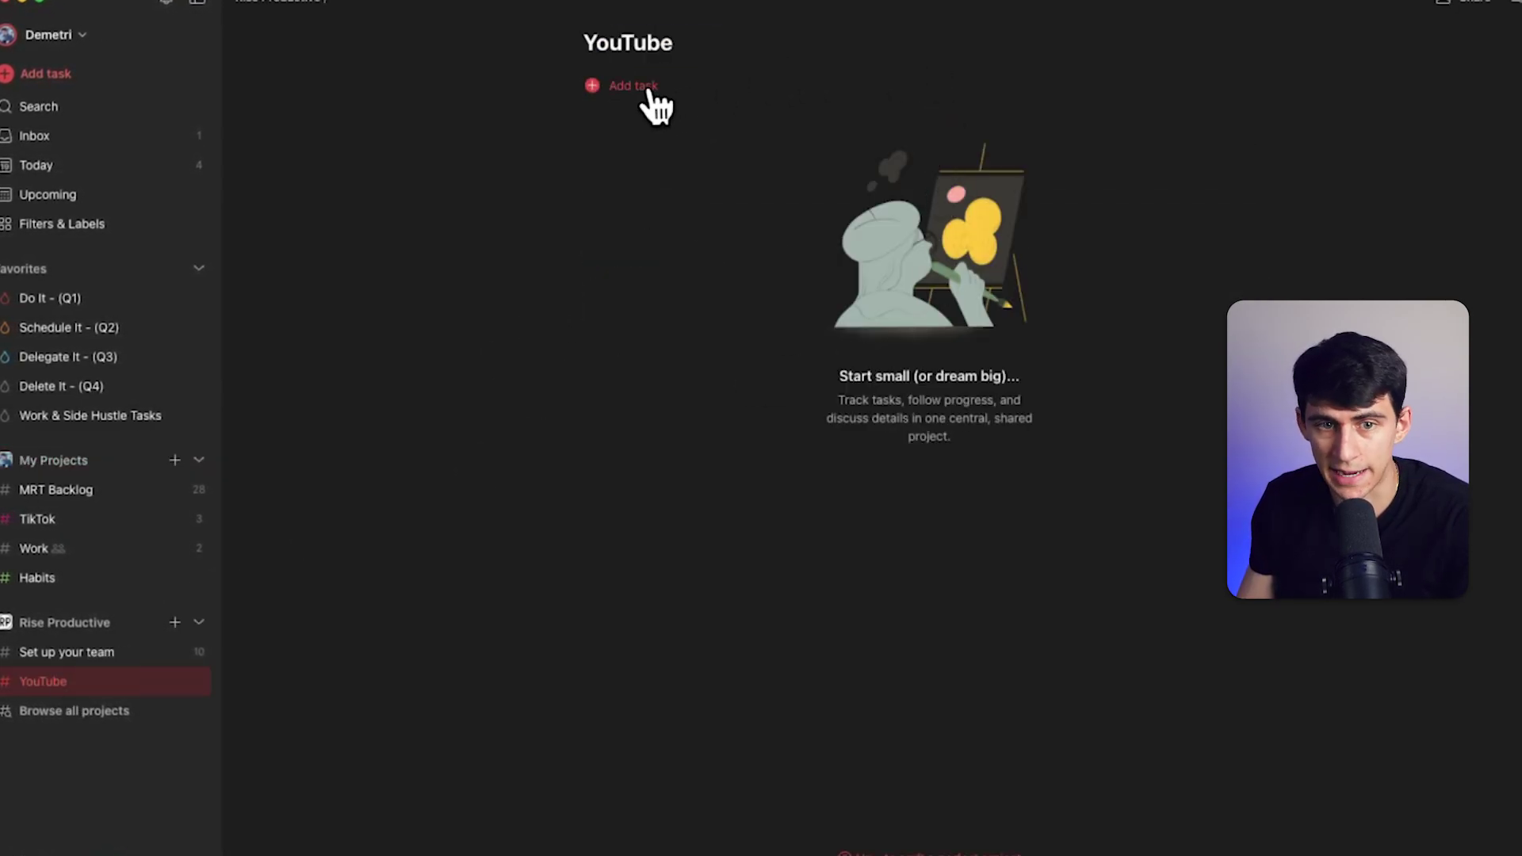
Add a 'Record Video' task due tomorrow to YouTube, dismissing the task duration tip.
{"action": "left_click", "coordinate": [654, 105]}
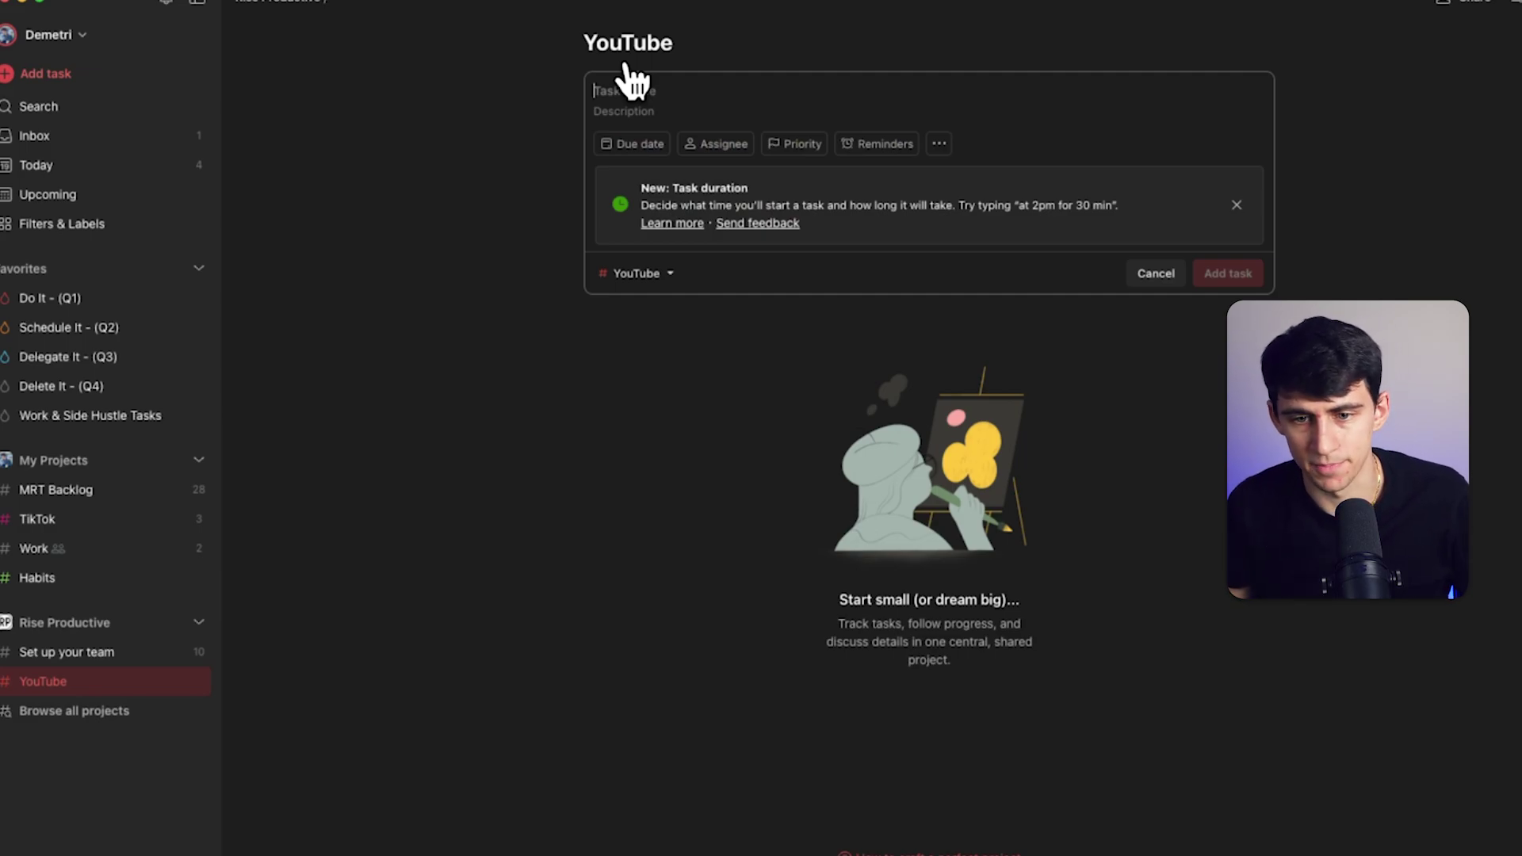
{"action": "left_click", "coordinate": [1237, 205]}
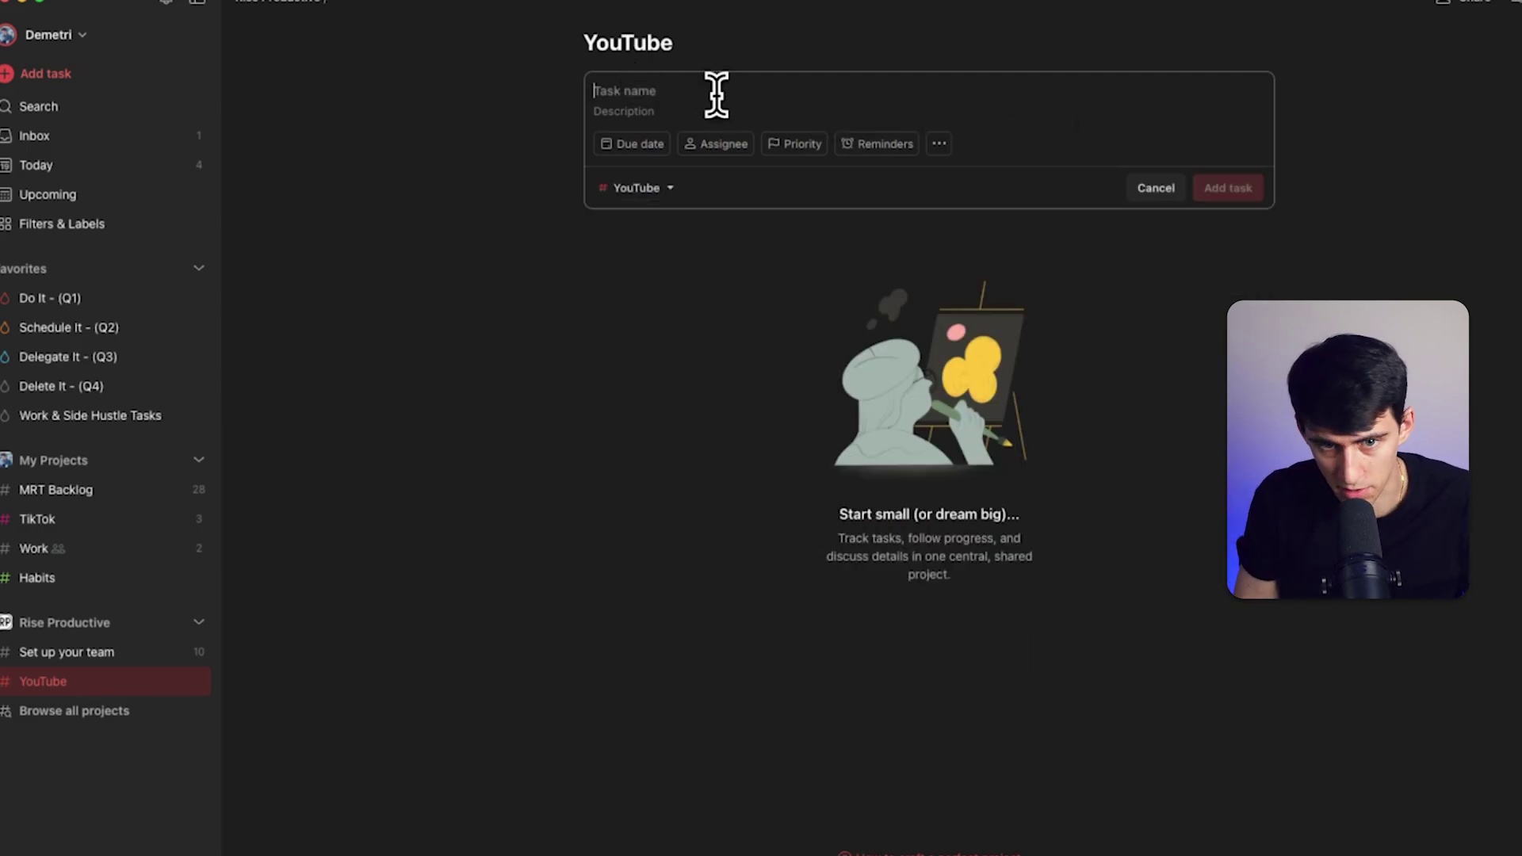
{"action": "type", "text": "Record Video "}
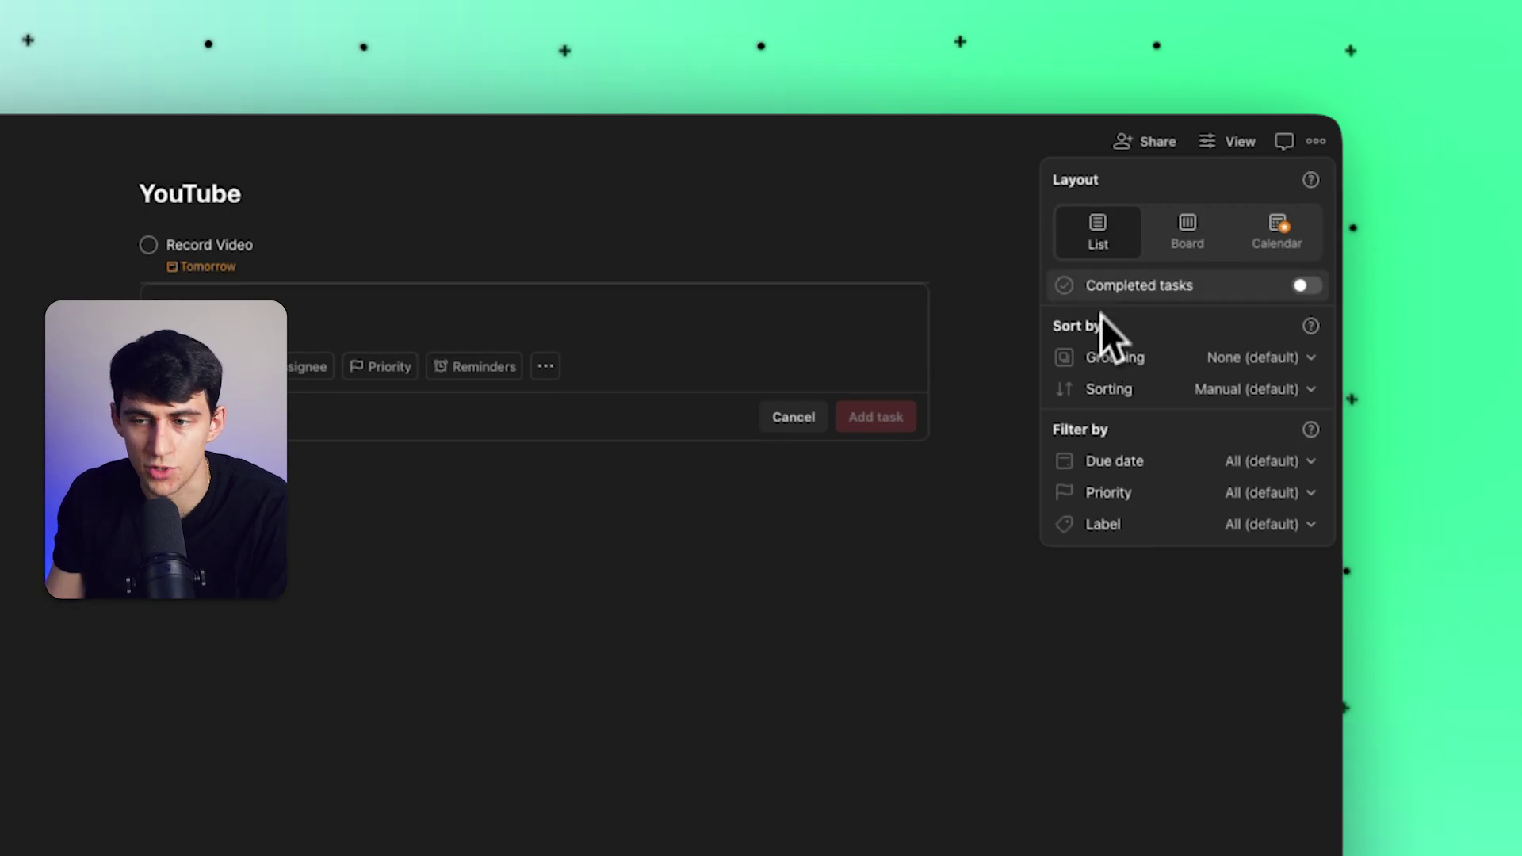
Dismiss the Business plan upgrade offer and switch the Work project to calendar layout.
{"action": "left_click", "coordinate": [1286, 231]}
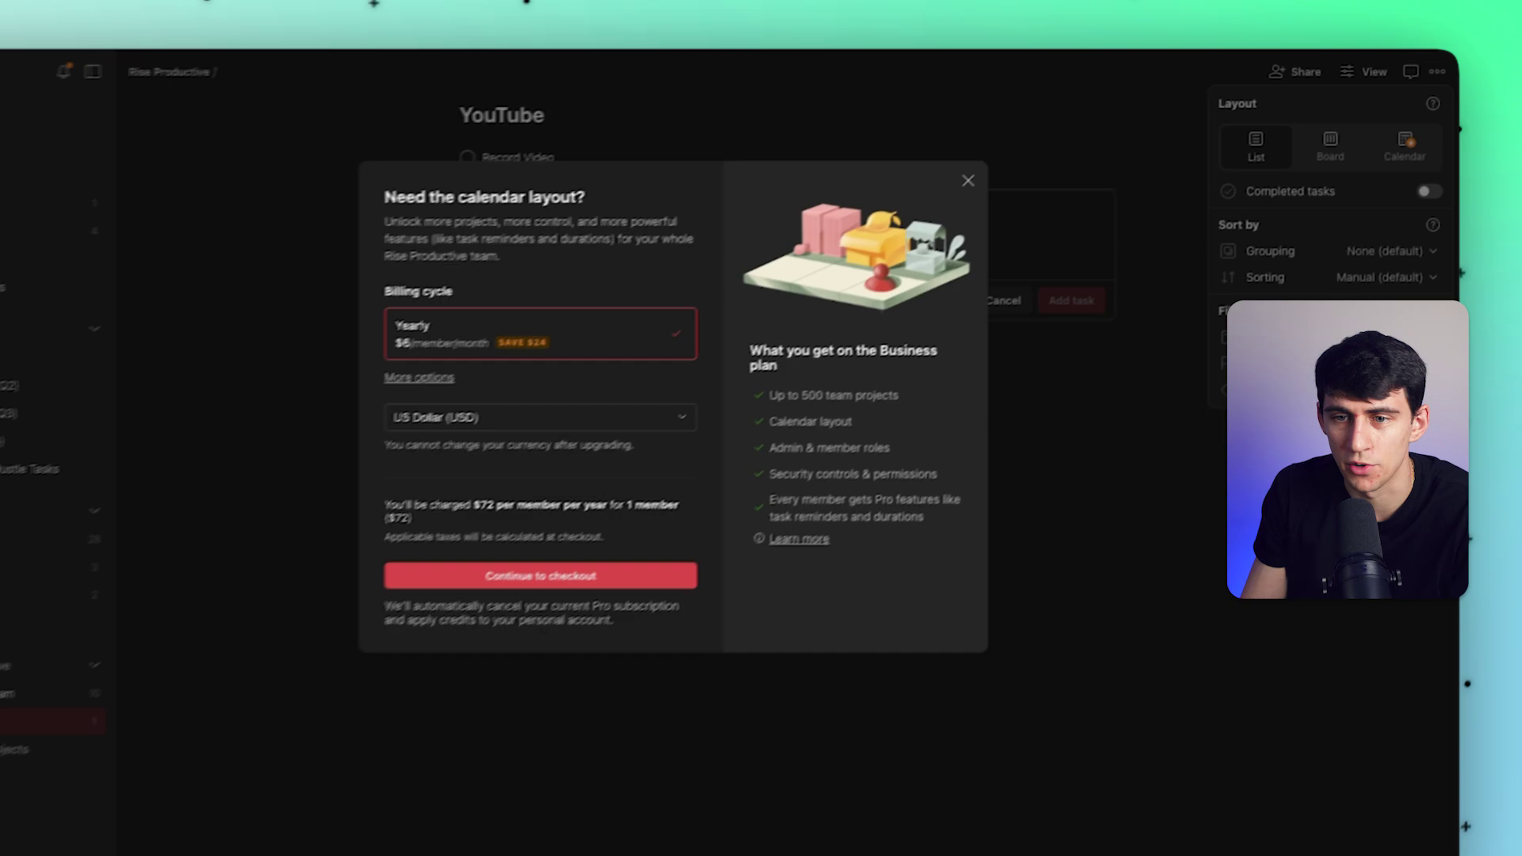
{"action": "left_click", "coordinate": [750, 273]}
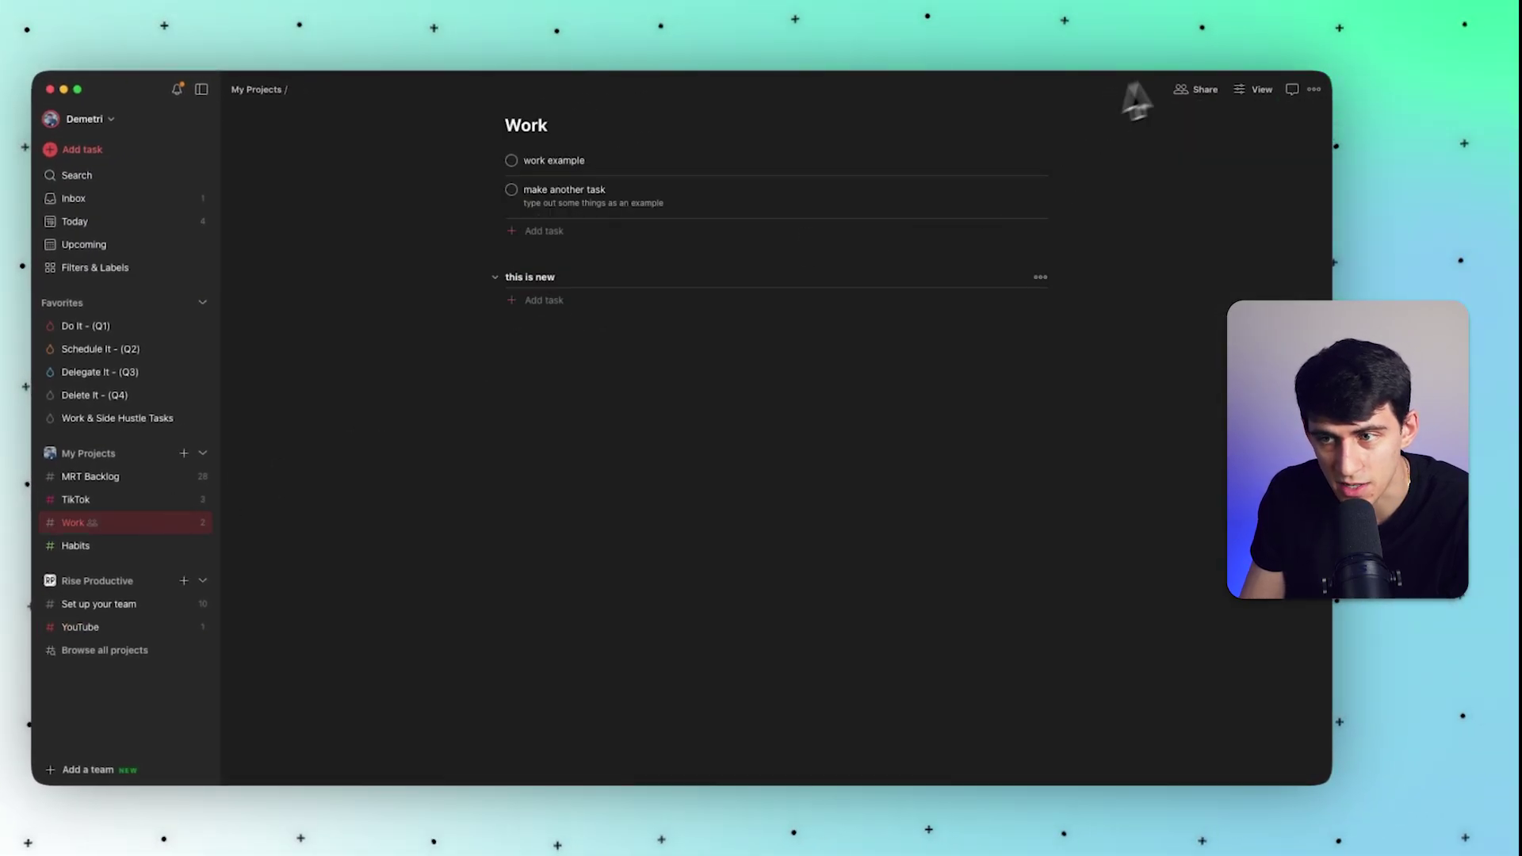
{"action": "left_click", "coordinate": [1255, 89]}
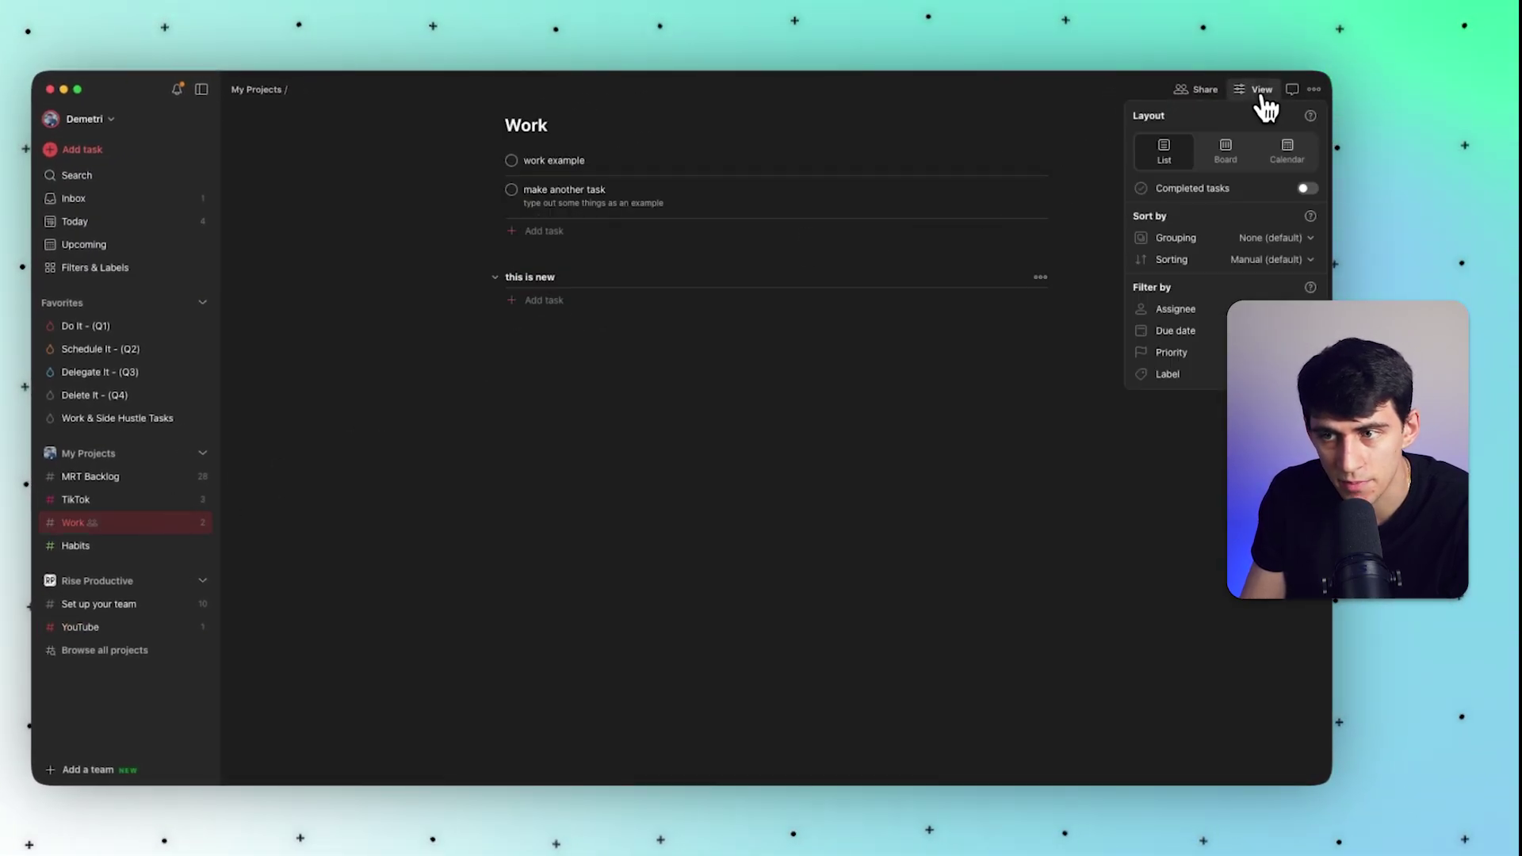
{"action": "left_click", "coordinate": [1229, 159]}
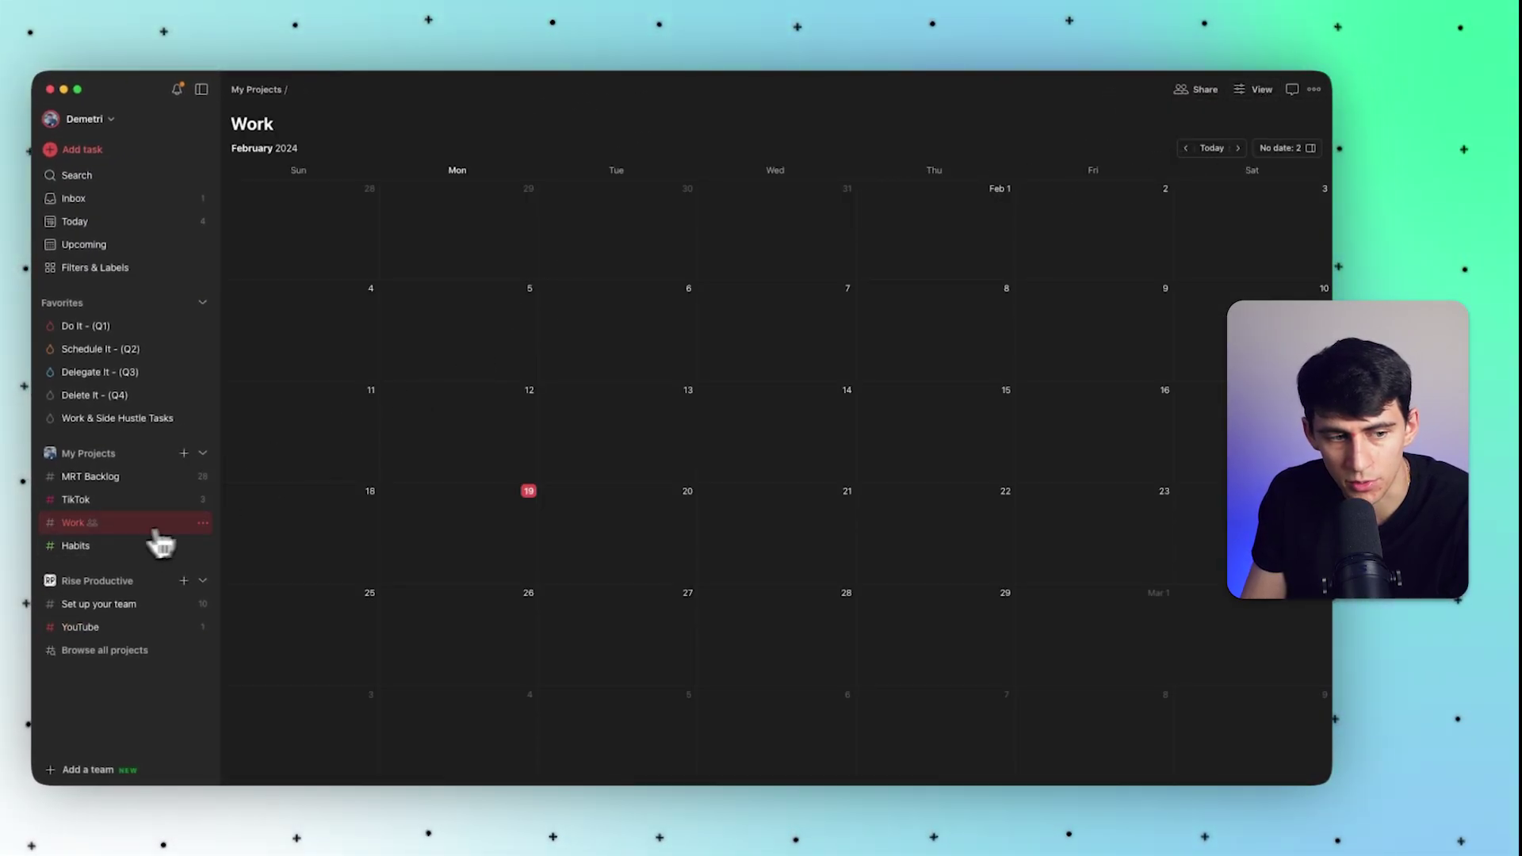
Check Set up your team's layout options, then show MRT Backlog as a calendar.
{"action": "left_click", "coordinate": [103, 605]}
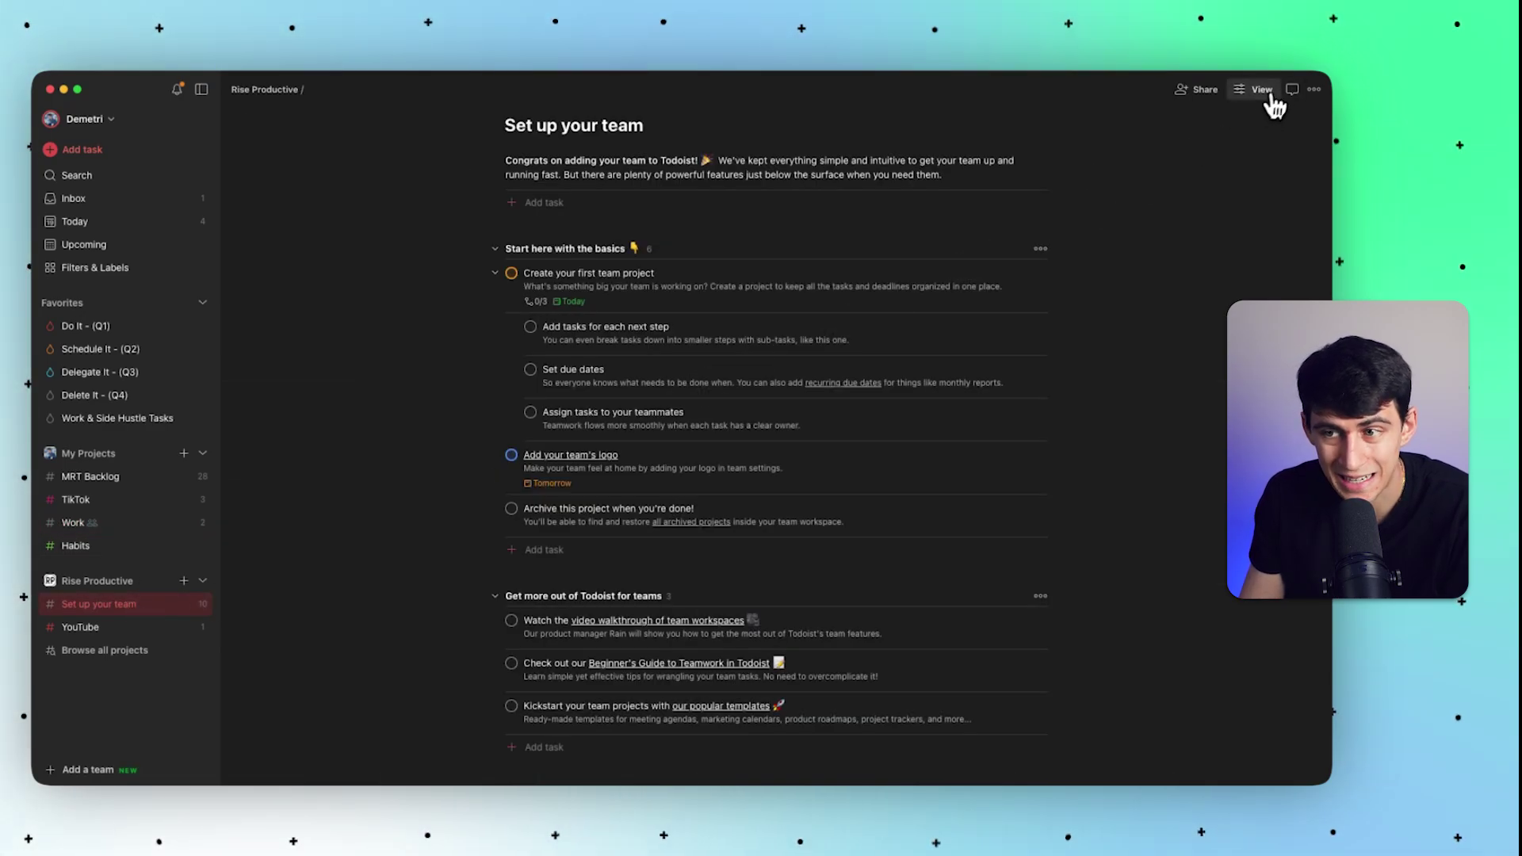
{"action": "left_click", "coordinate": [1260, 90]}
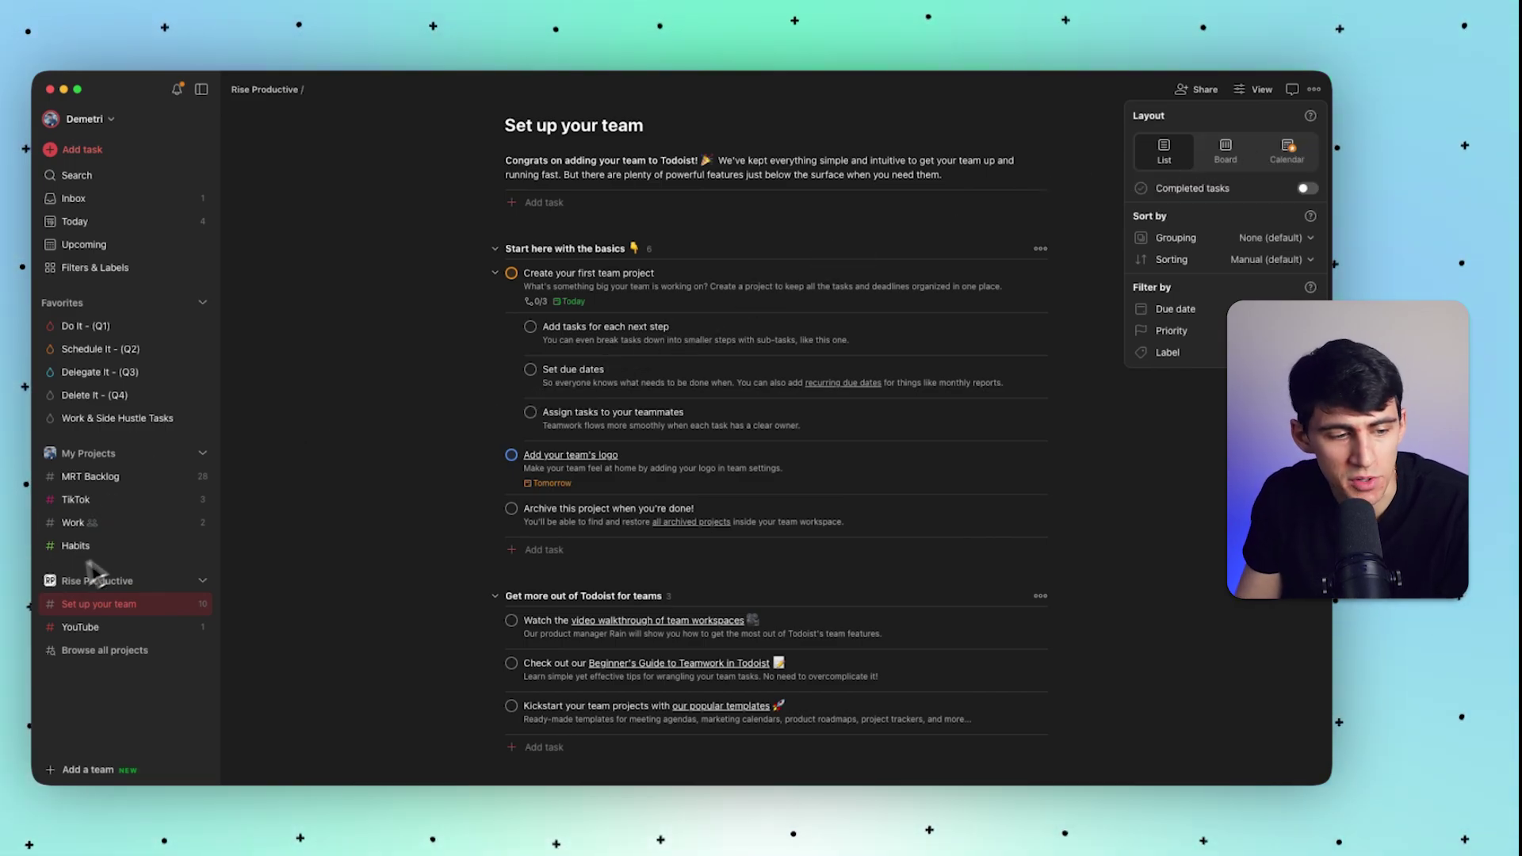
{"action": "left_click", "coordinate": [79, 522]}
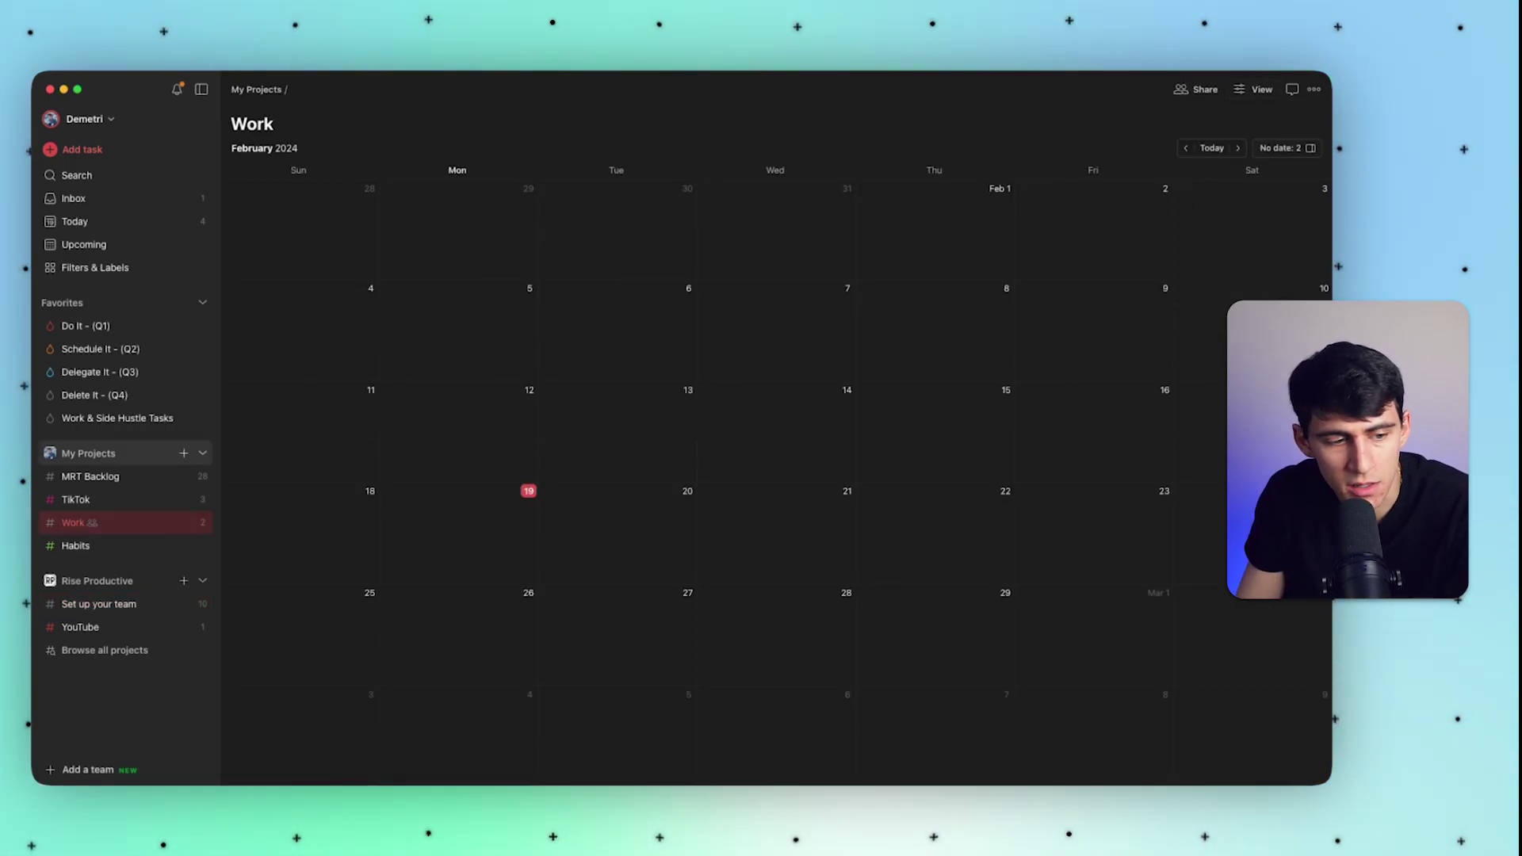
{"action": "left_click", "coordinate": [91, 478]}
{"action": "left_click", "coordinate": [1255, 91]}
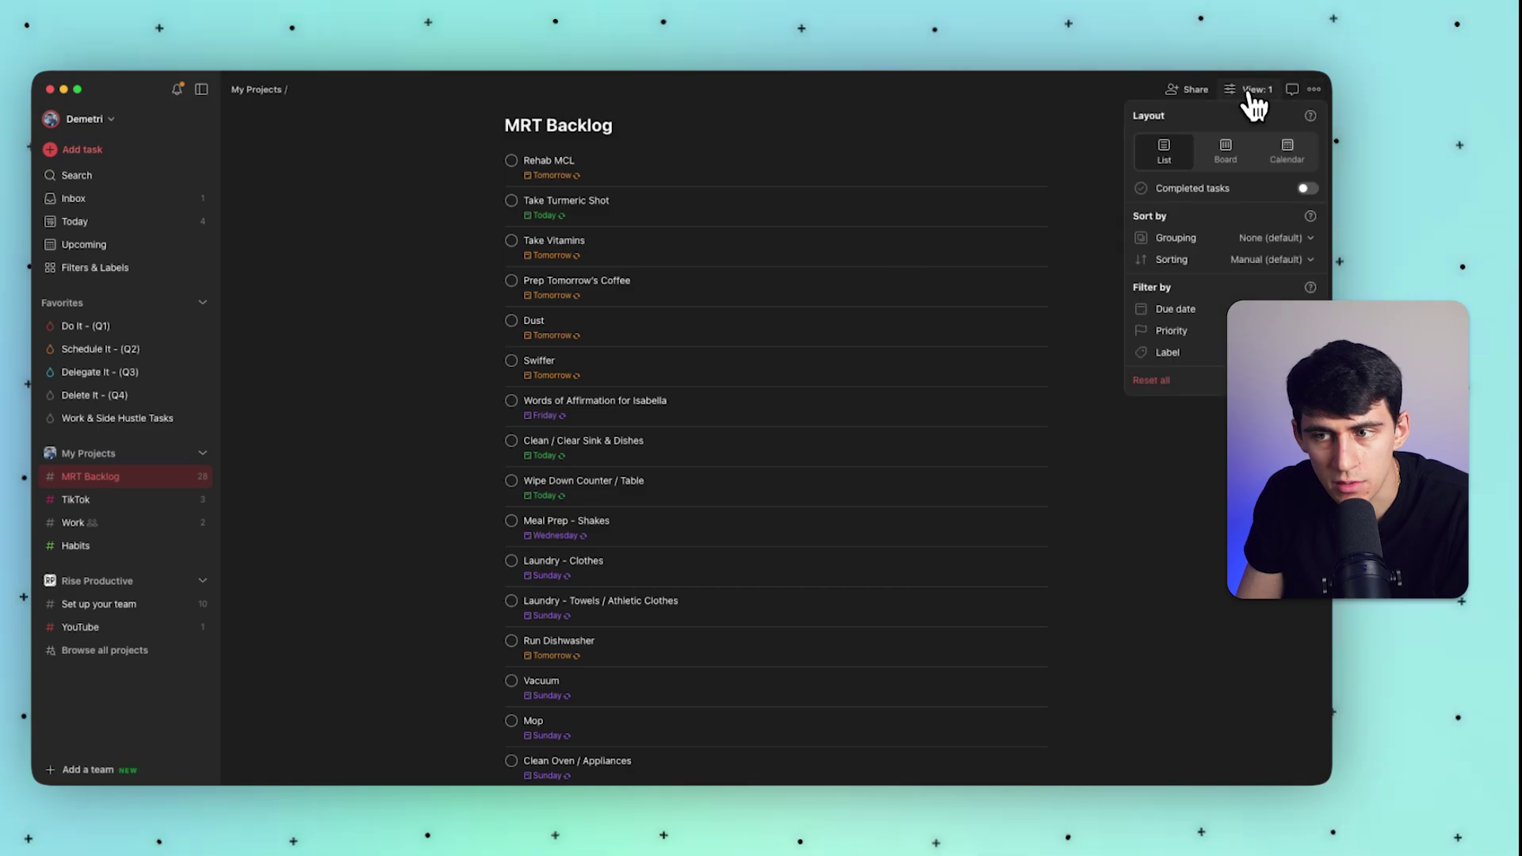
{"action": "left_click", "coordinate": [1227, 150]}
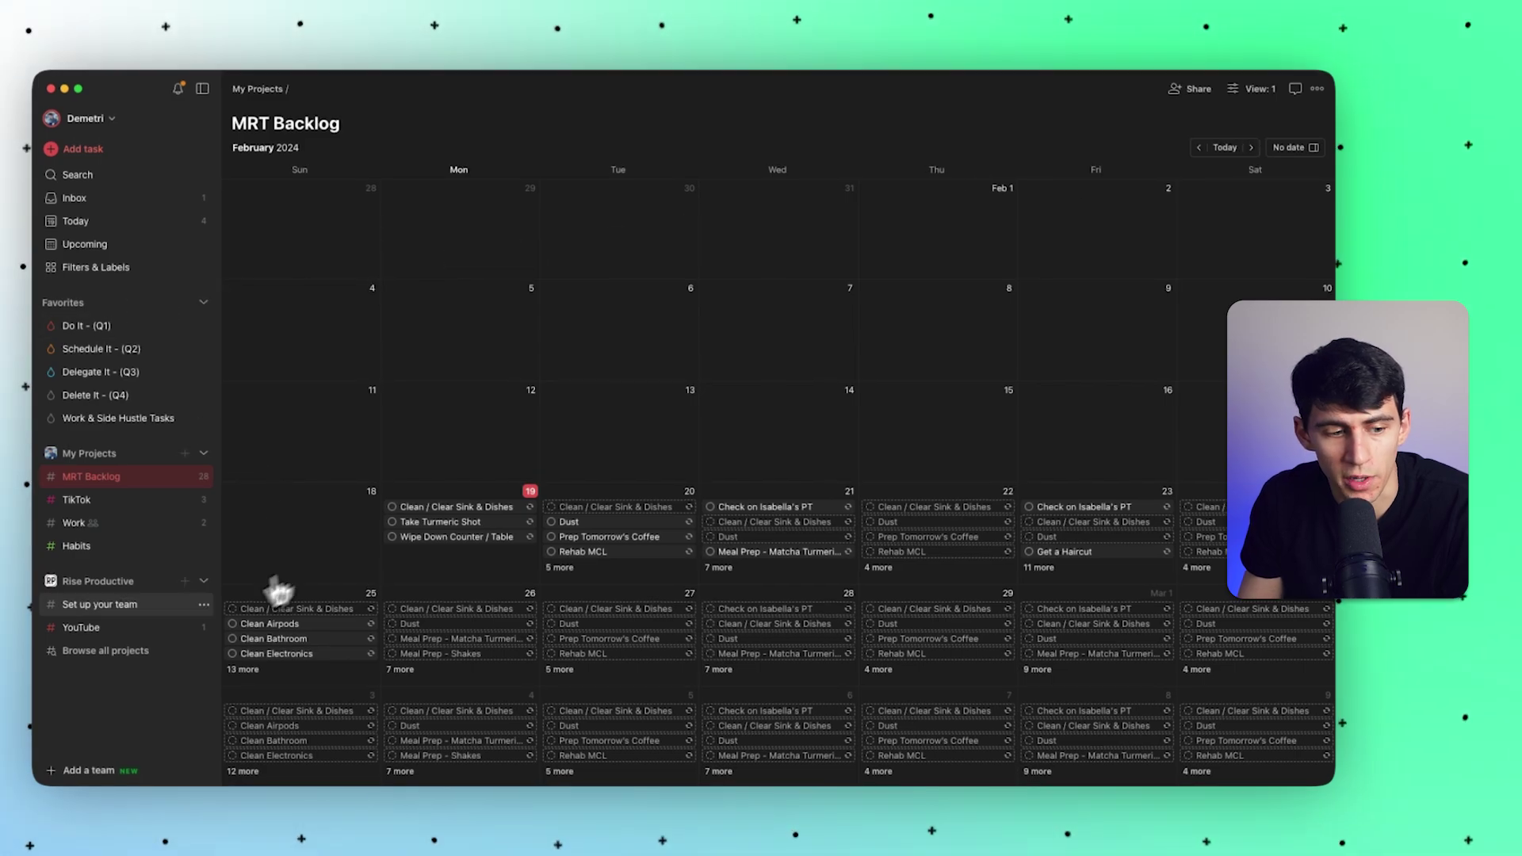
Drag TikTok into the Rise Productive team and start adding a new team folder.
{"action": "left_click", "coordinate": [97, 580]}
{"action": "left_click", "coordinate": [135, 452]}
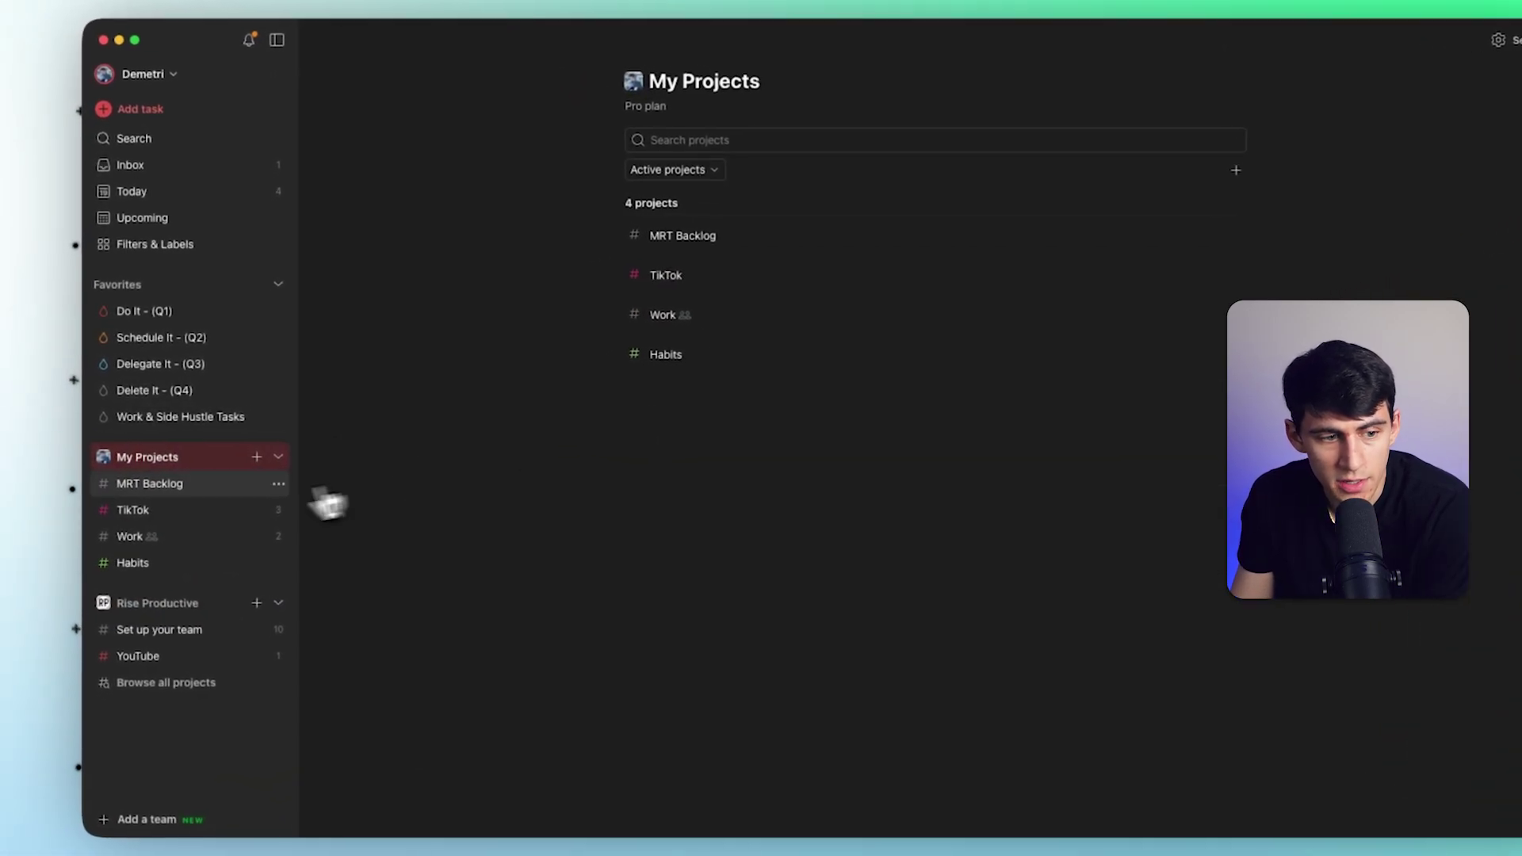
{"action": "left_click", "coordinate": [135, 481]}
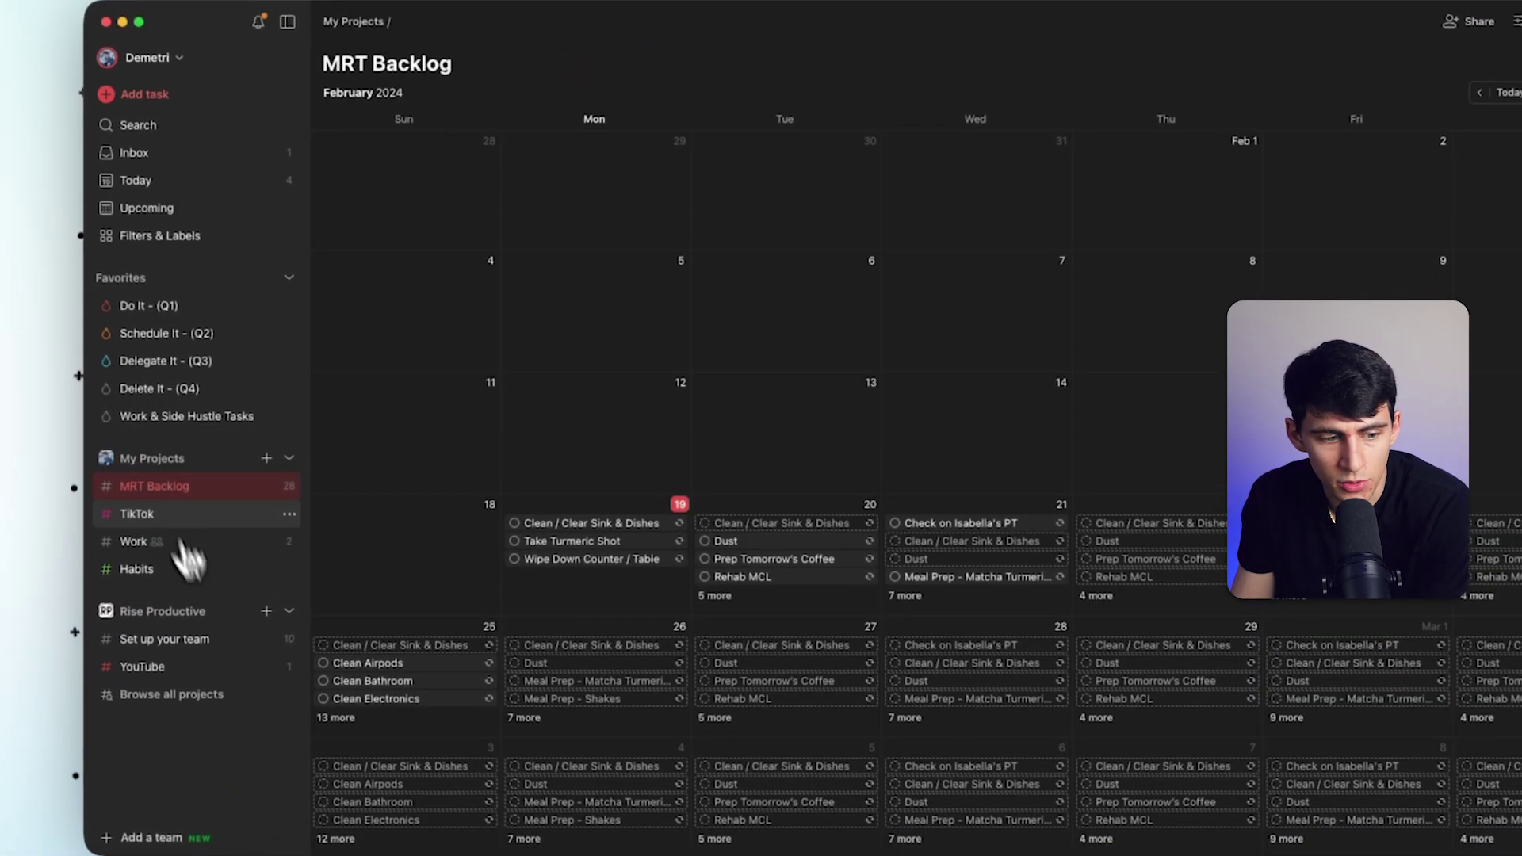
{"action": "left_click_drag", "start_coordinate": [186, 559], "coordinate": [142, 631]}
{"action": "left_click", "coordinate": [144, 647]}
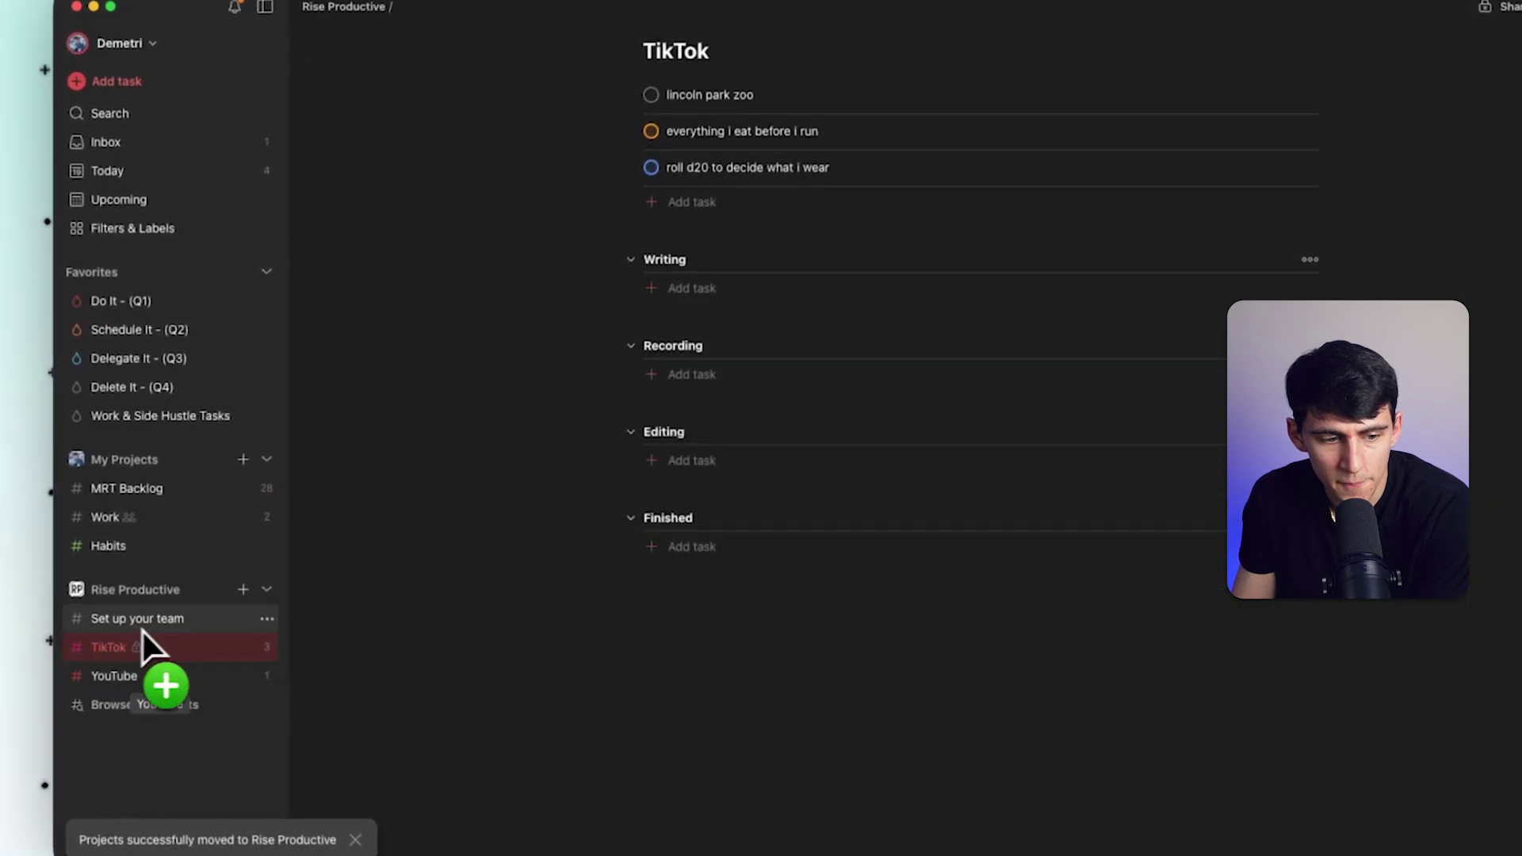
{"action": "left_click", "coordinate": [248, 588]}
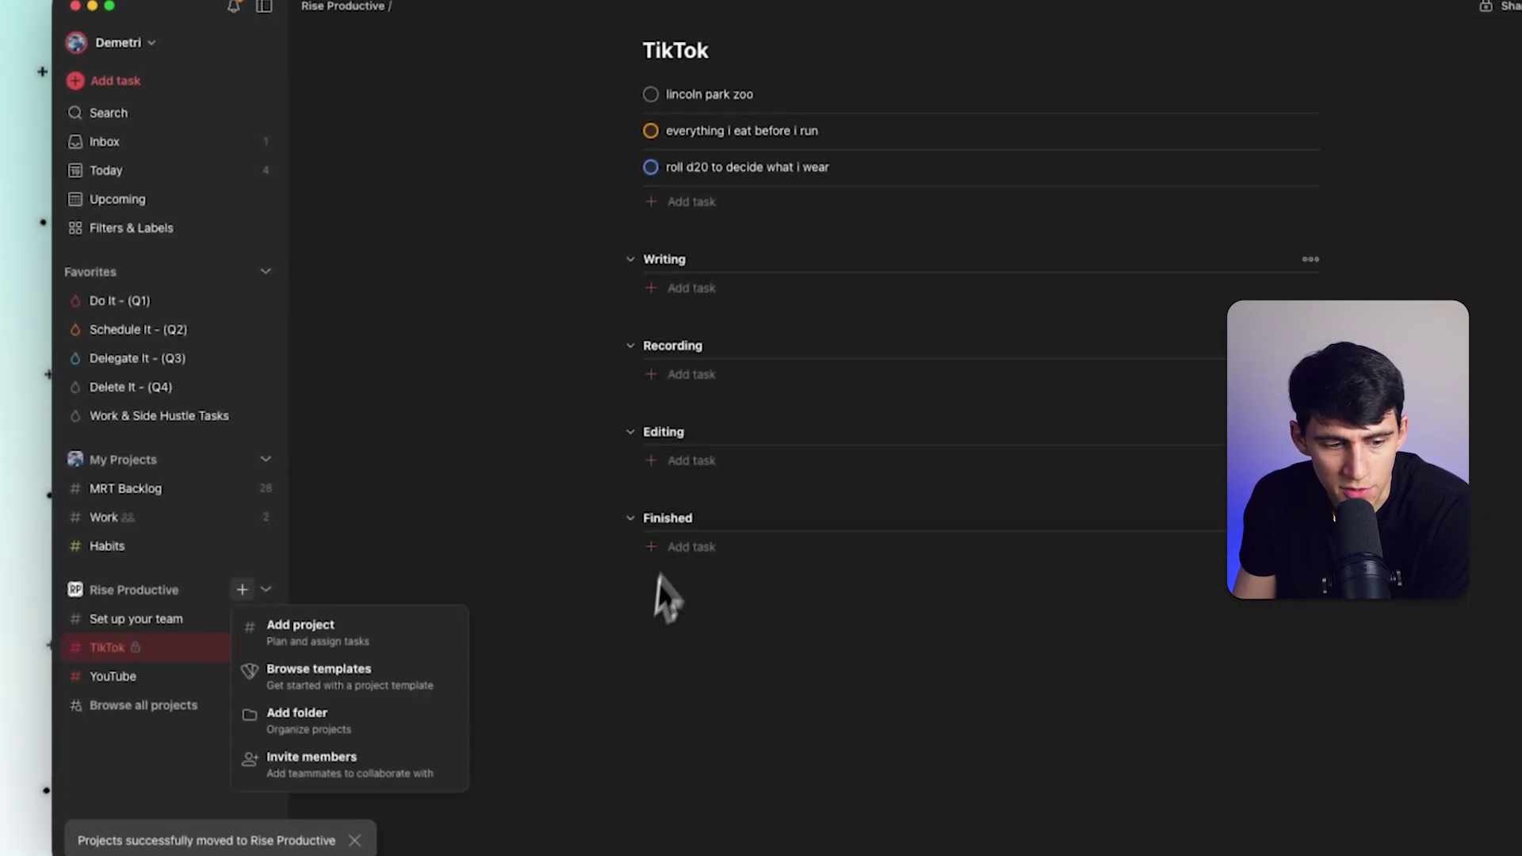
Create a 'Content Production' folder in Rise Productive that includes the YouTube project.
{"action": "left_click", "coordinate": [368, 718]}
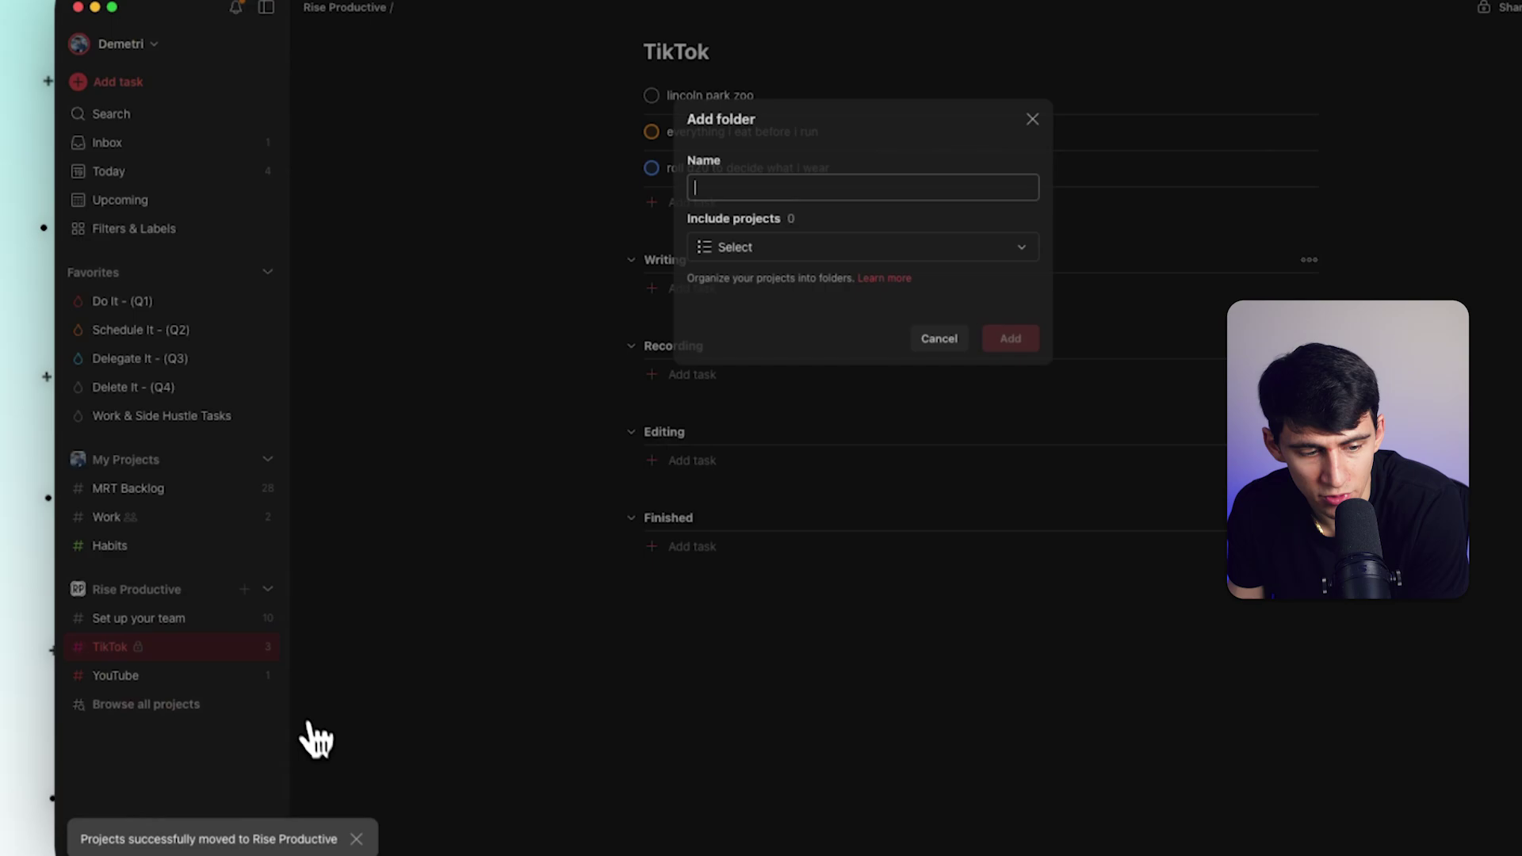
{"action": "type", "text": "Content Production"}
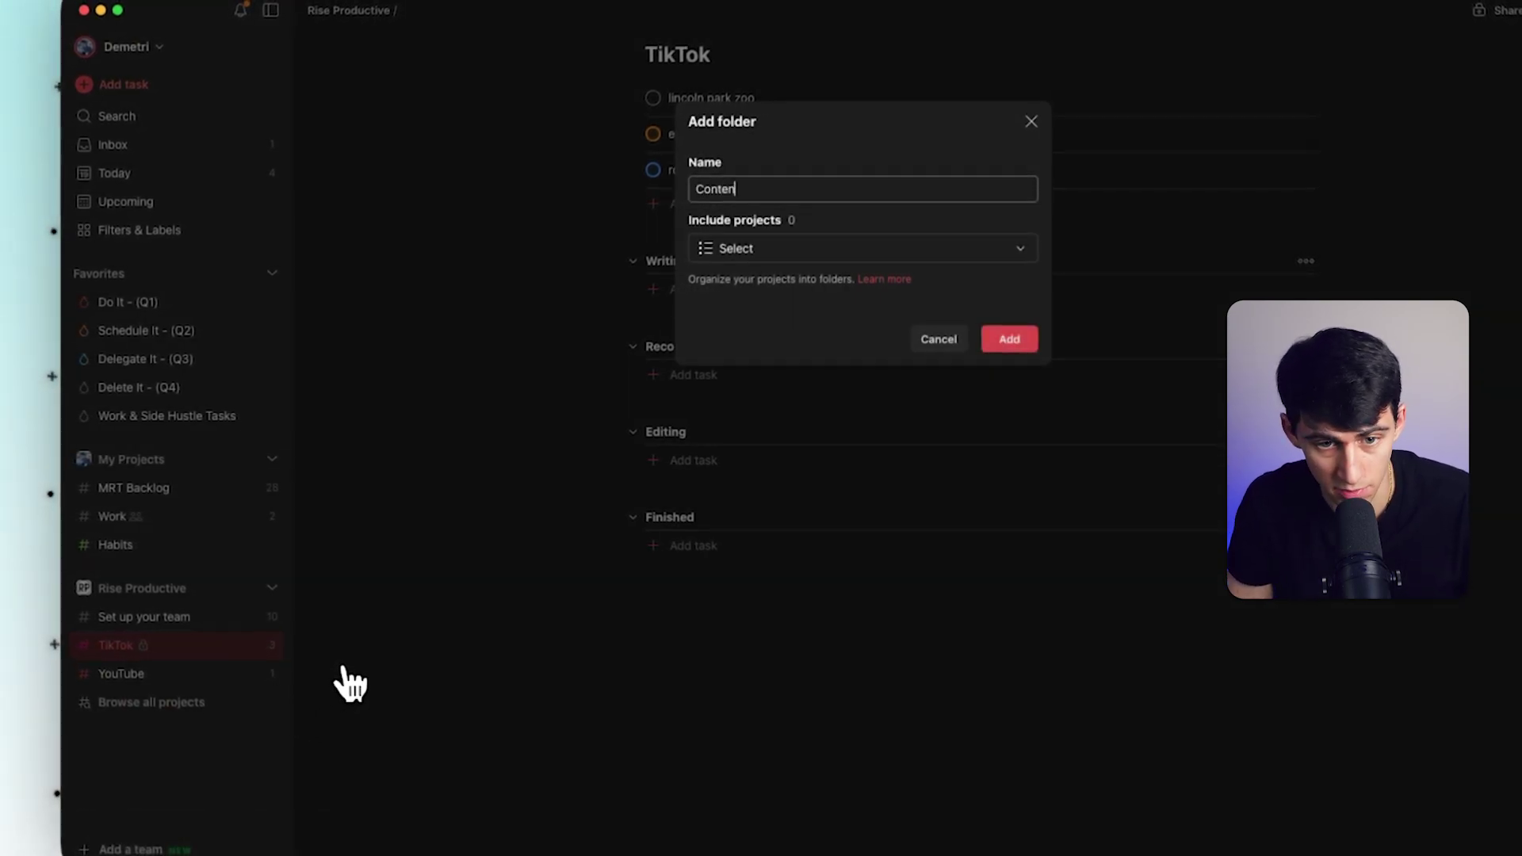
{"action": "left_click", "coordinate": [723, 249]}
{"action": "left_click", "coordinate": [893, 343]}
{"action": "left_click", "coordinate": [911, 253]}
{"action": "left_click", "coordinate": [1009, 339]}
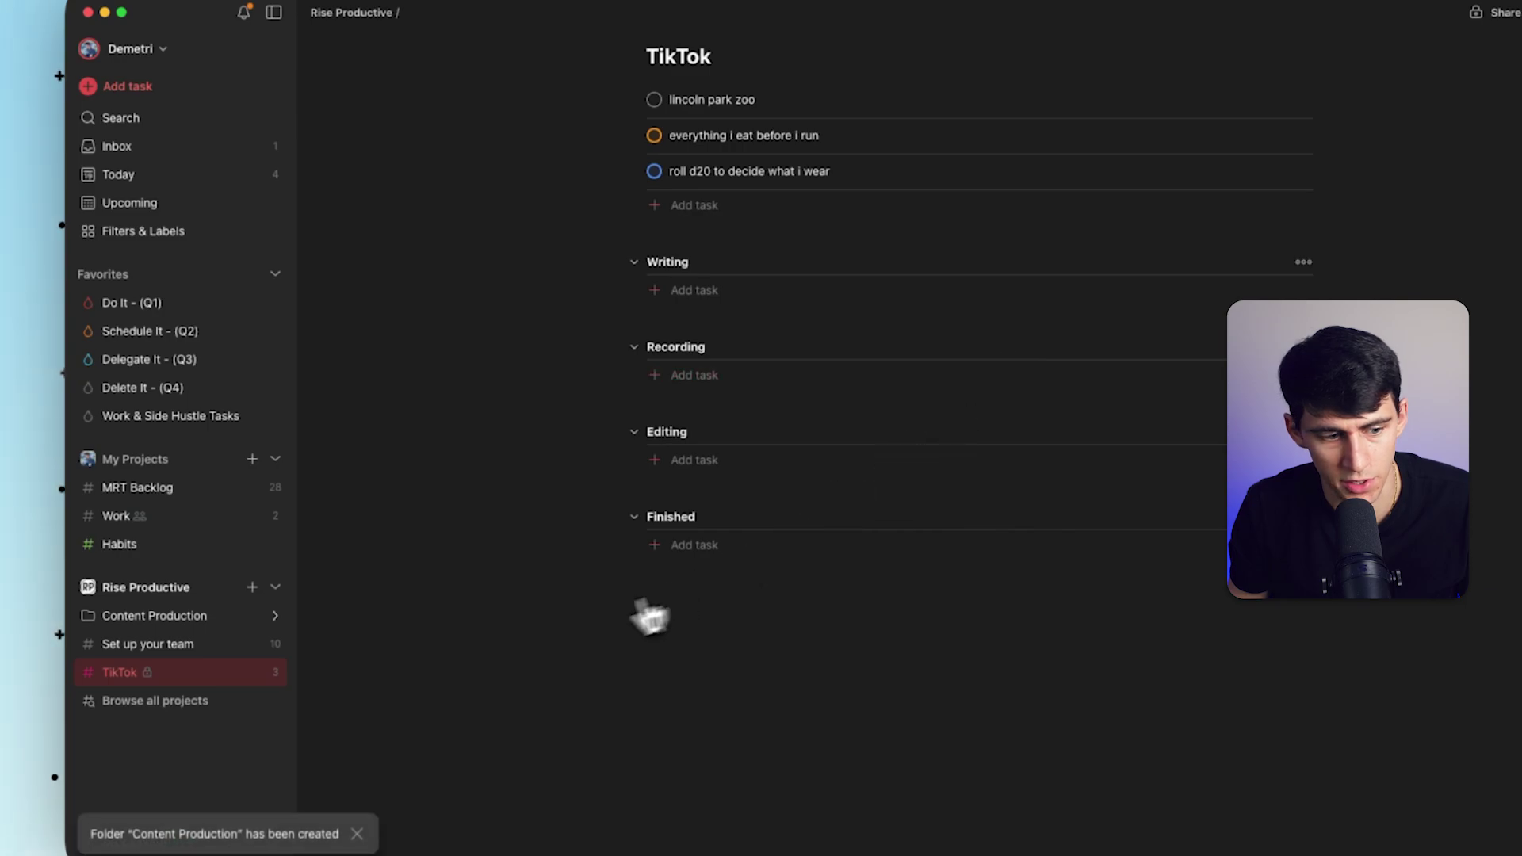
Edit the Content Production folder to also include TikTok, and save it.
{"action": "left_click", "coordinate": [275, 616]}
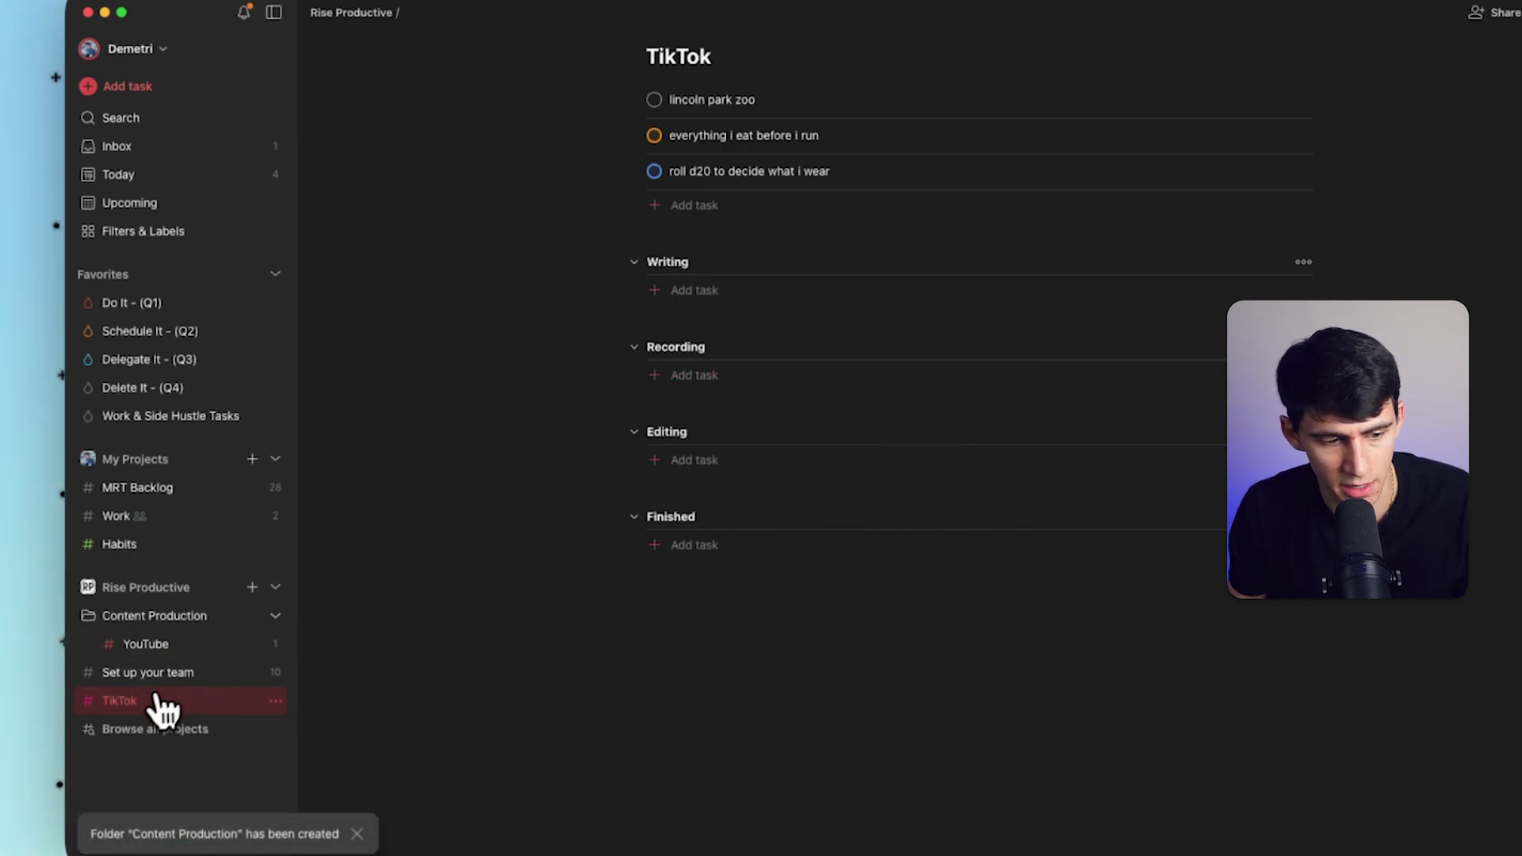
{"action": "left_click_drag", "start_coordinate": [183, 651], "coordinate": [152, 666]}
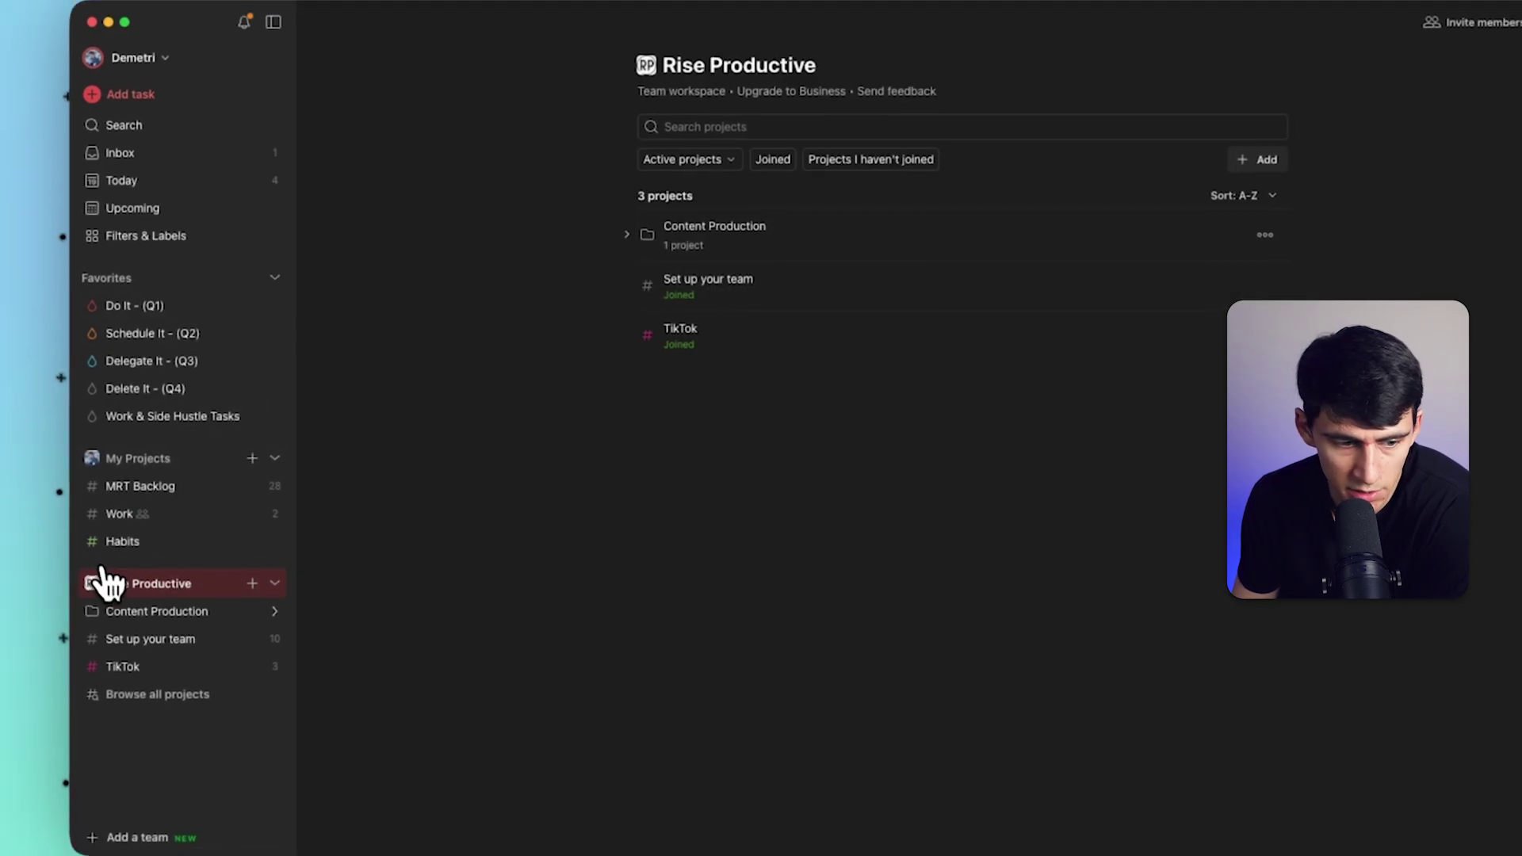
{"action": "left_click", "coordinate": [1288, 230]}
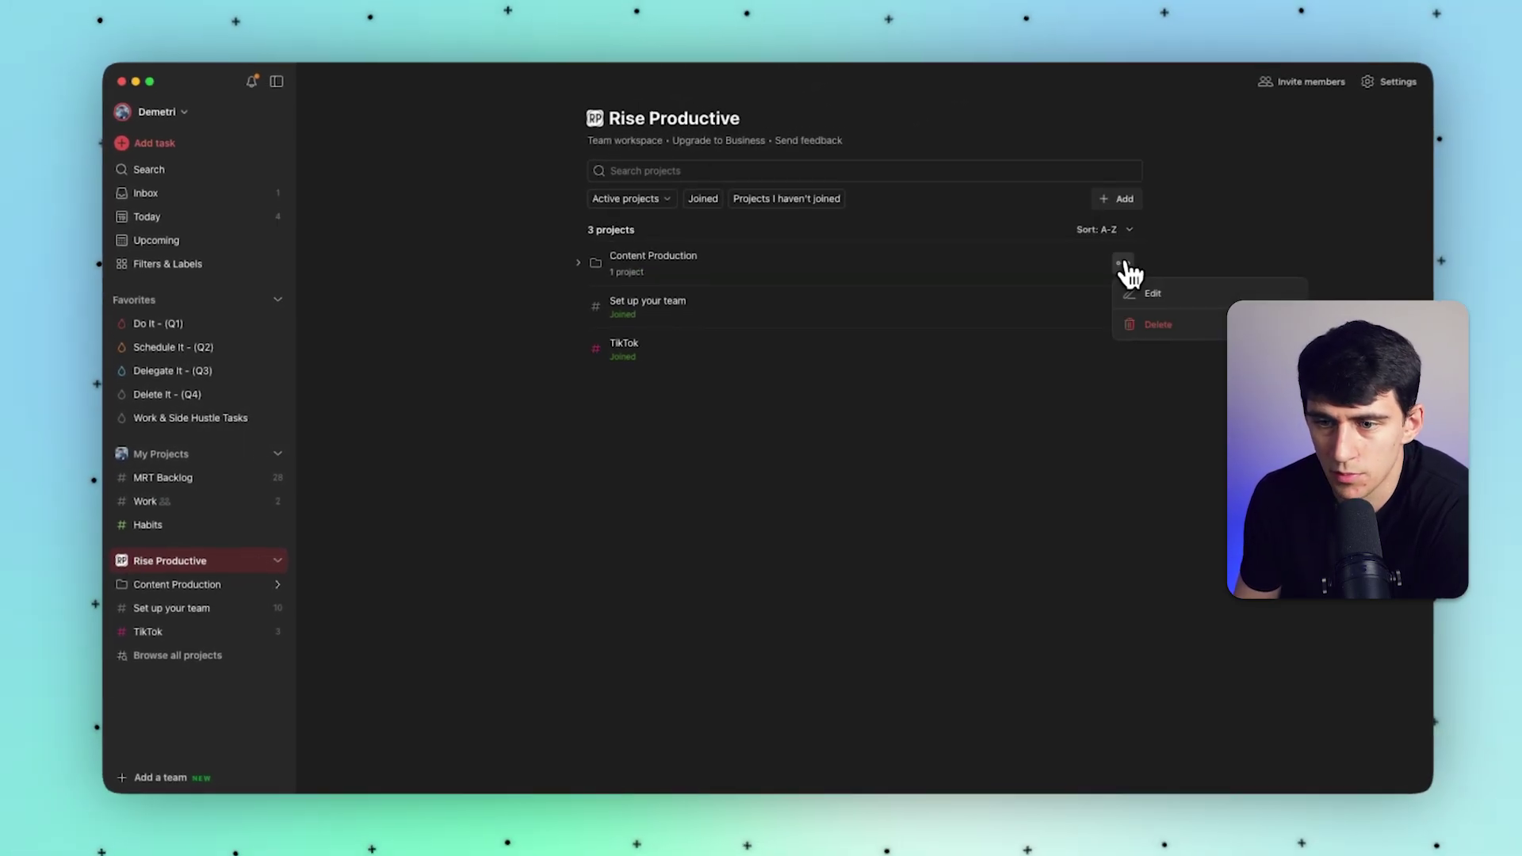
{"action": "left_click", "coordinate": [1153, 293]}
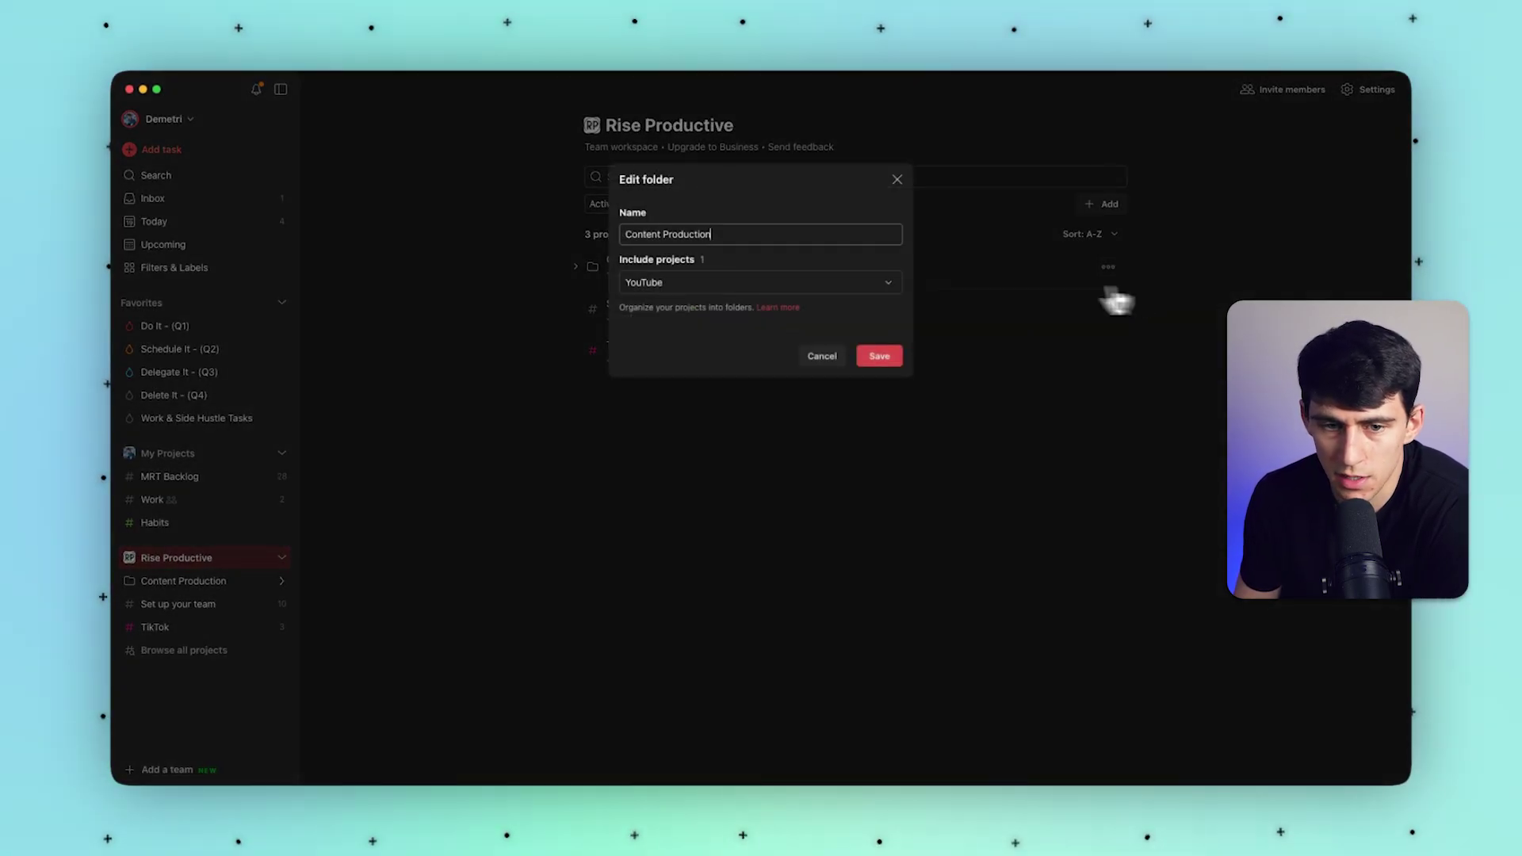
{"action": "left_click", "coordinate": [778, 283]}
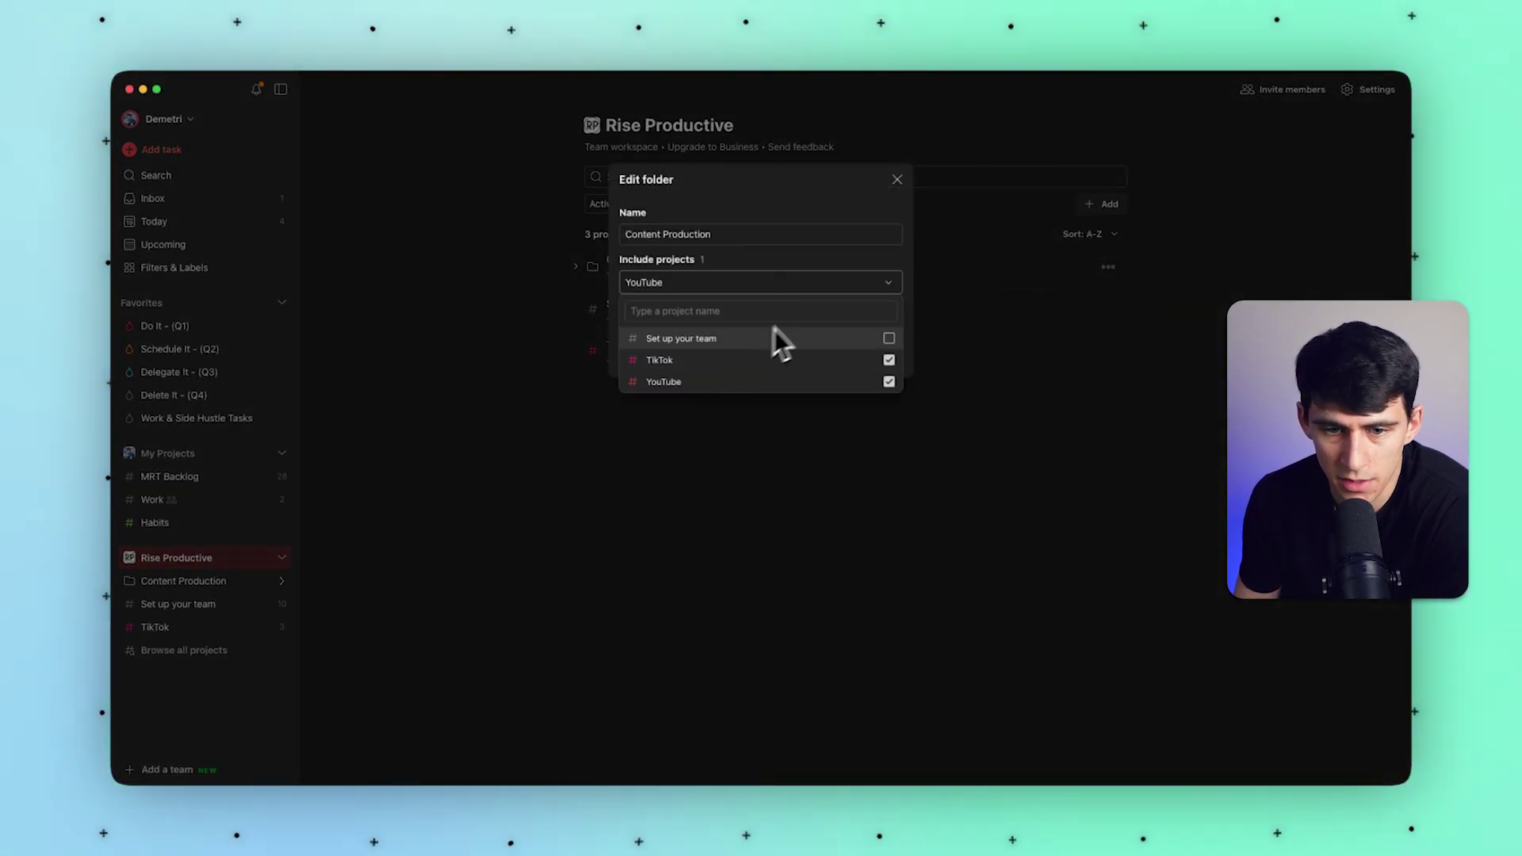
{"action": "left_click", "coordinate": [786, 265]}
{"action": "left_click", "coordinate": [875, 356]}
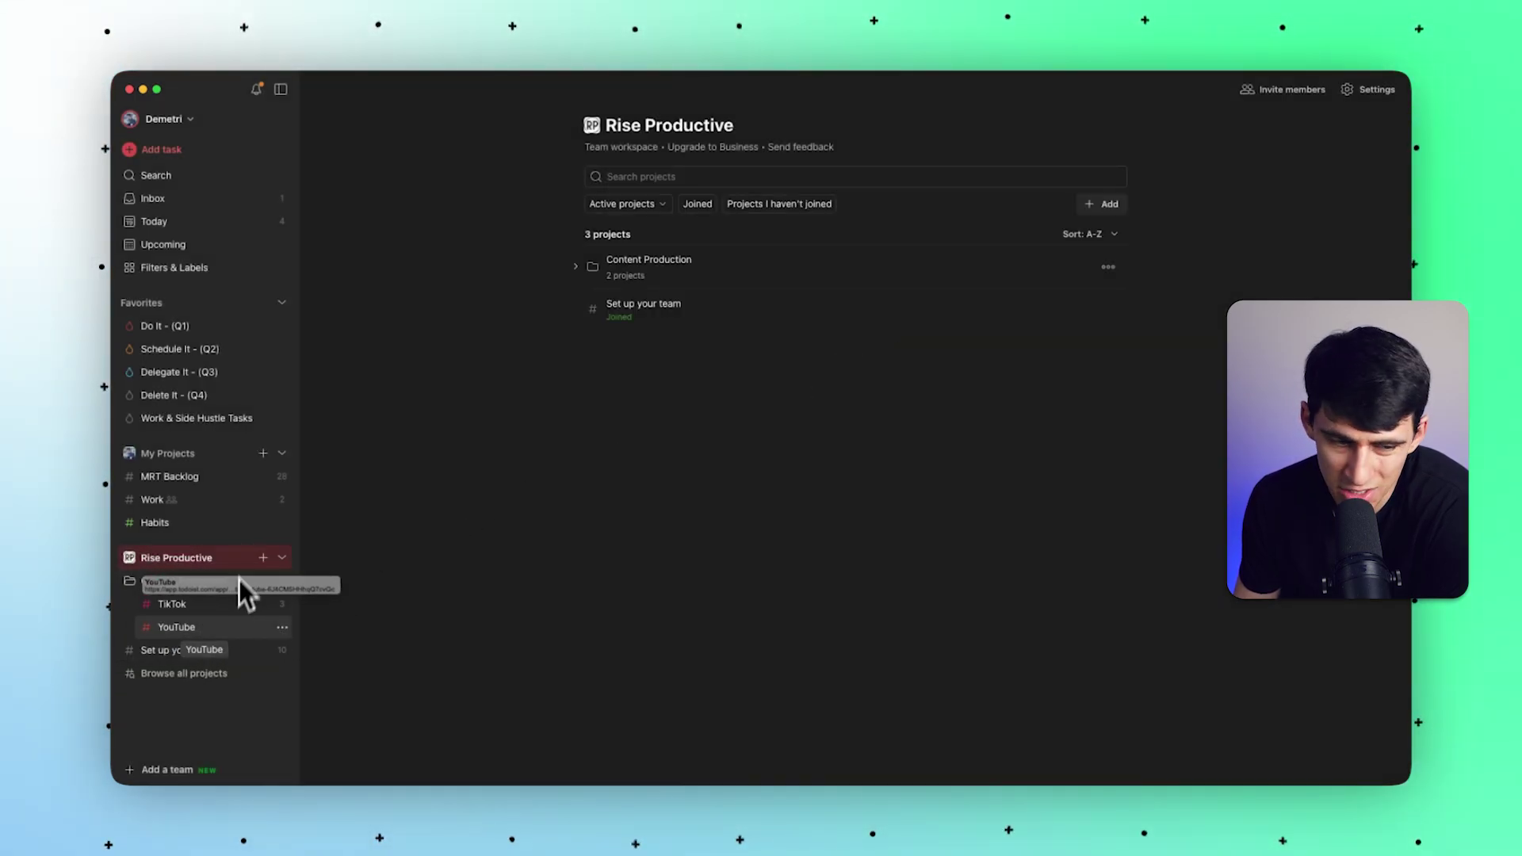
{"action": "left_click_drag", "start_coordinate": [230, 602], "coordinate": [237, 612]}
{"action": "left_click", "coordinate": [262, 558]}
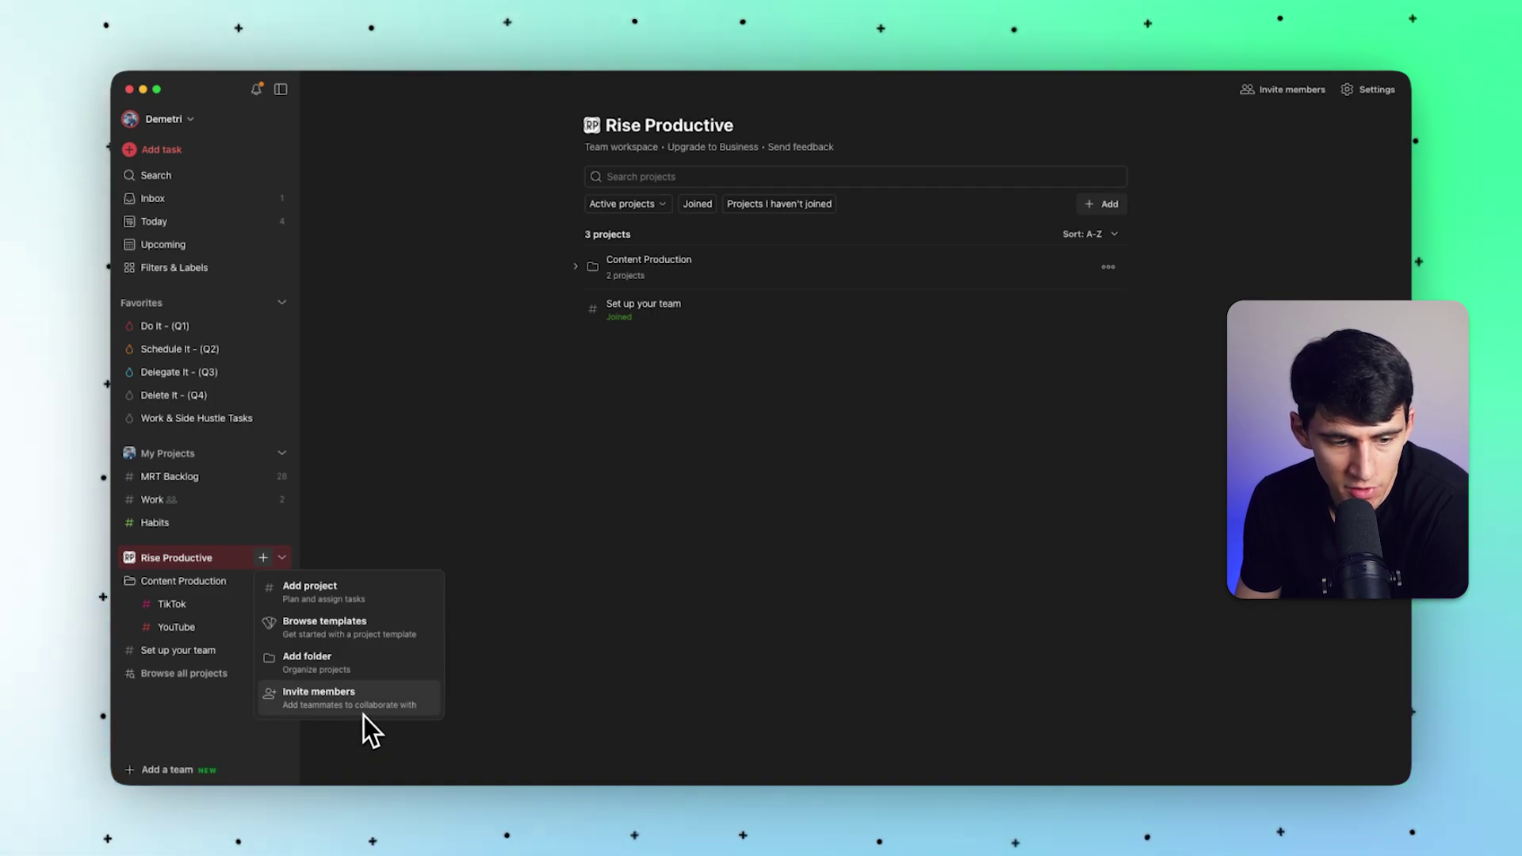
Browse Rise Productive's project templates and filter the gallery to the 2024 Goals category.
{"action": "left_click", "coordinate": [333, 627]}
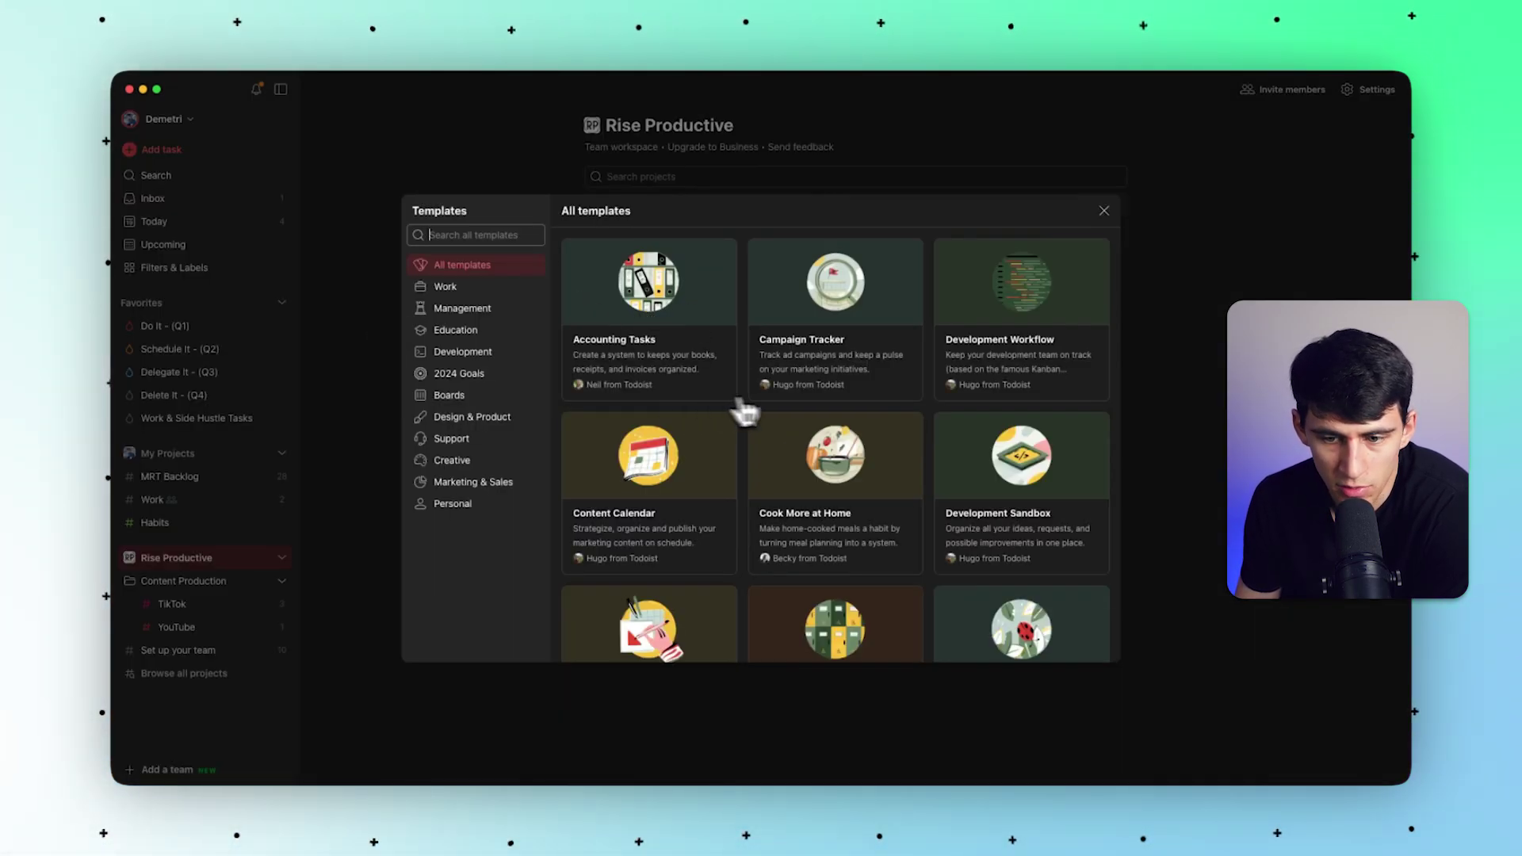
{"action": "scroll", "coordinate": [792, 428], "scroll_direction": "down", "scroll_amount": 5}
{"action": "scroll", "coordinate": [724, 472], "scroll_direction": "up", "scroll_amount": 5}
{"action": "scroll", "coordinate": [832, 444], "scroll_direction": "down", "scroll_amount": 10}
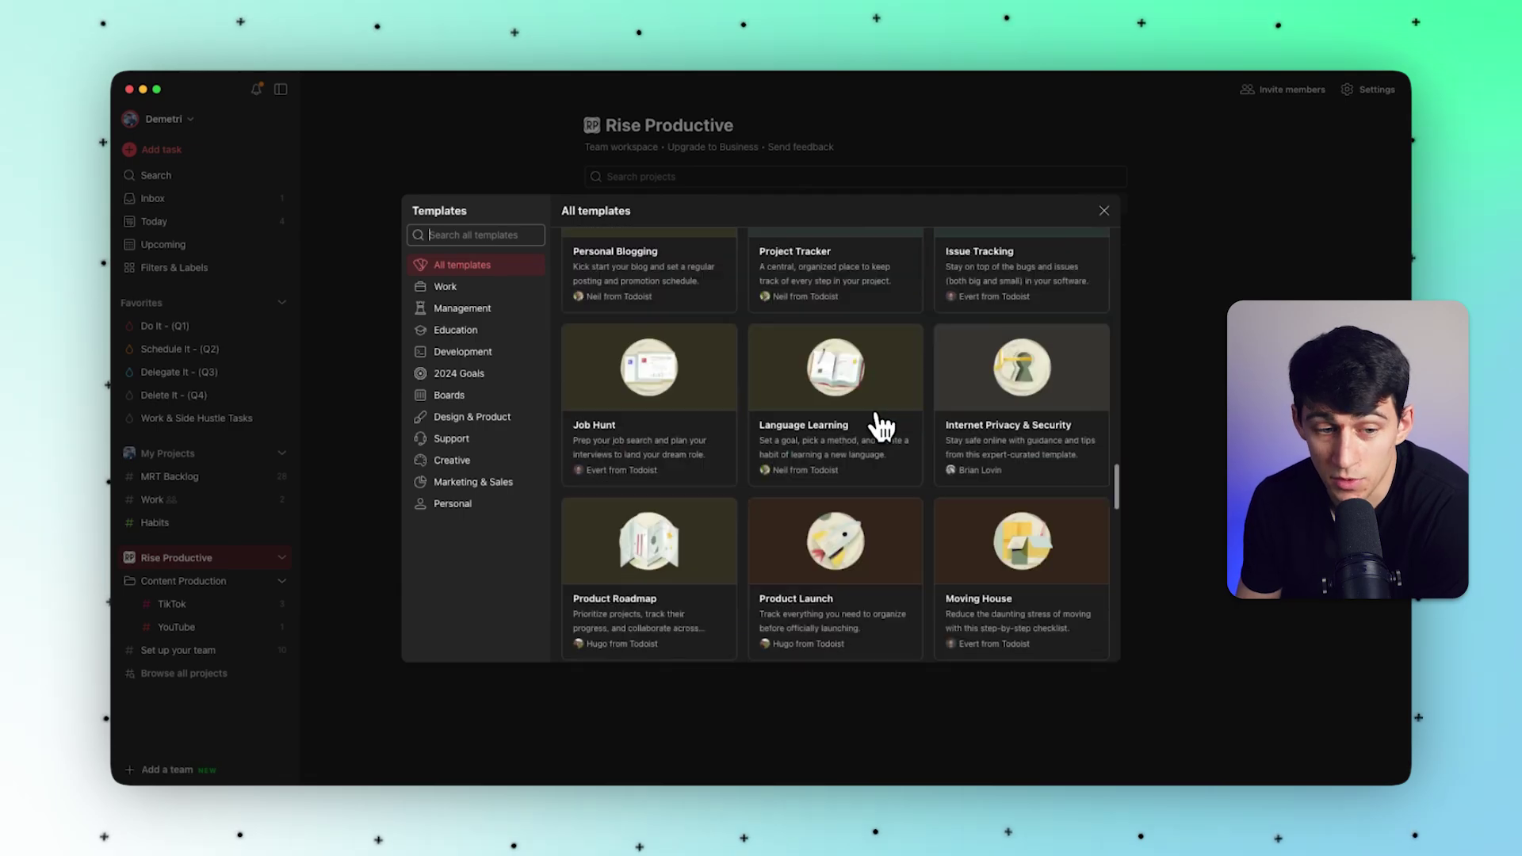
{"action": "scroll", "coordinate": [882, 426], "scroll_direction": "down", "scroll_amount": 5}
{"action": "left_click", "coordinate": [451, 374]}
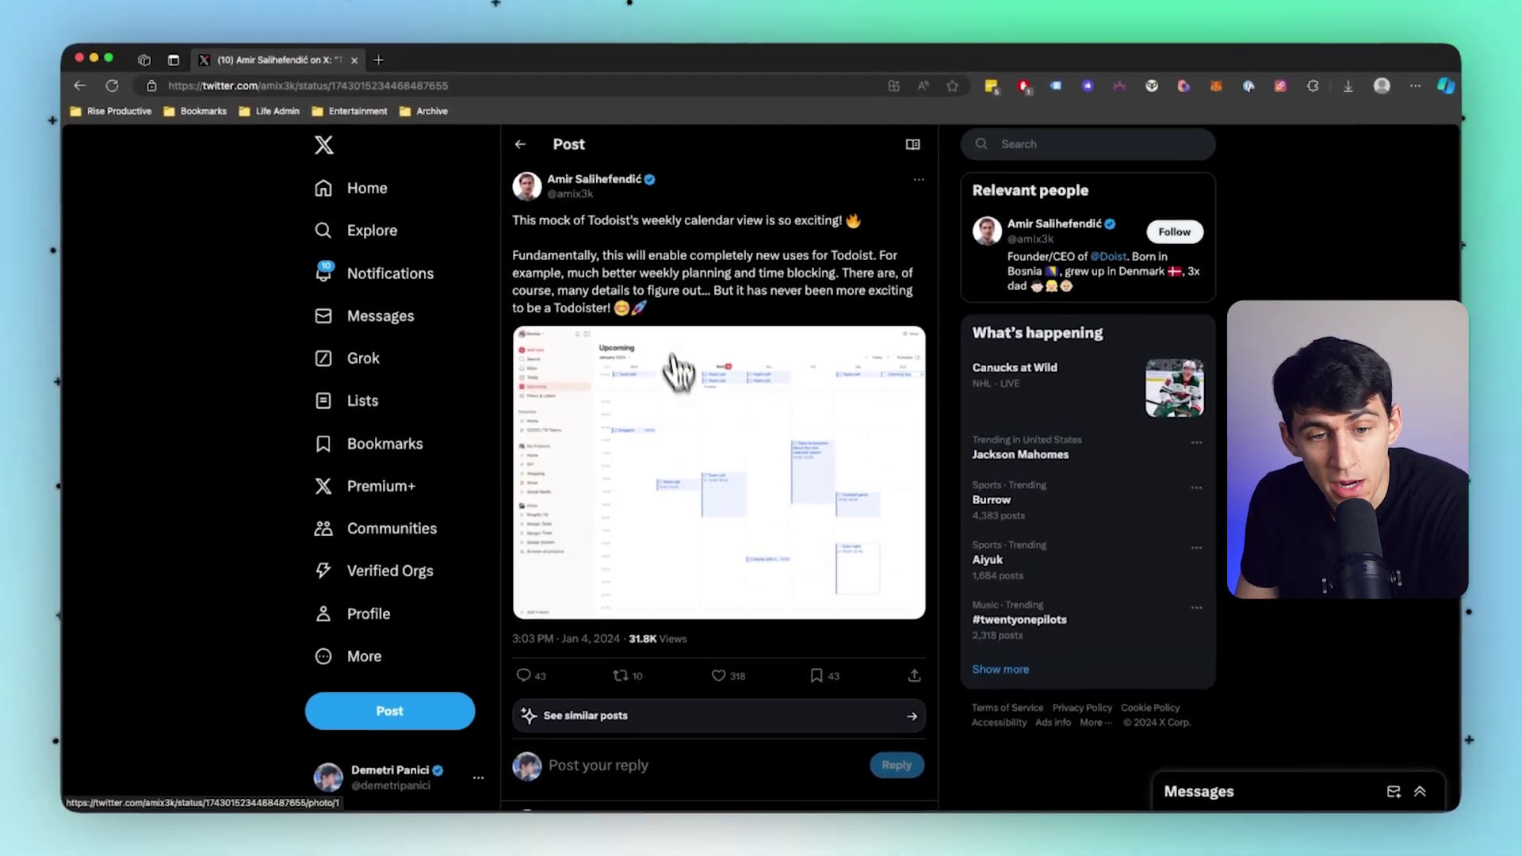
View the post's weekly calendar mockup full-size, briefly showing then hiding the desktop calendar app.
{"action": "left_click", "coordinate": [686, 418]}
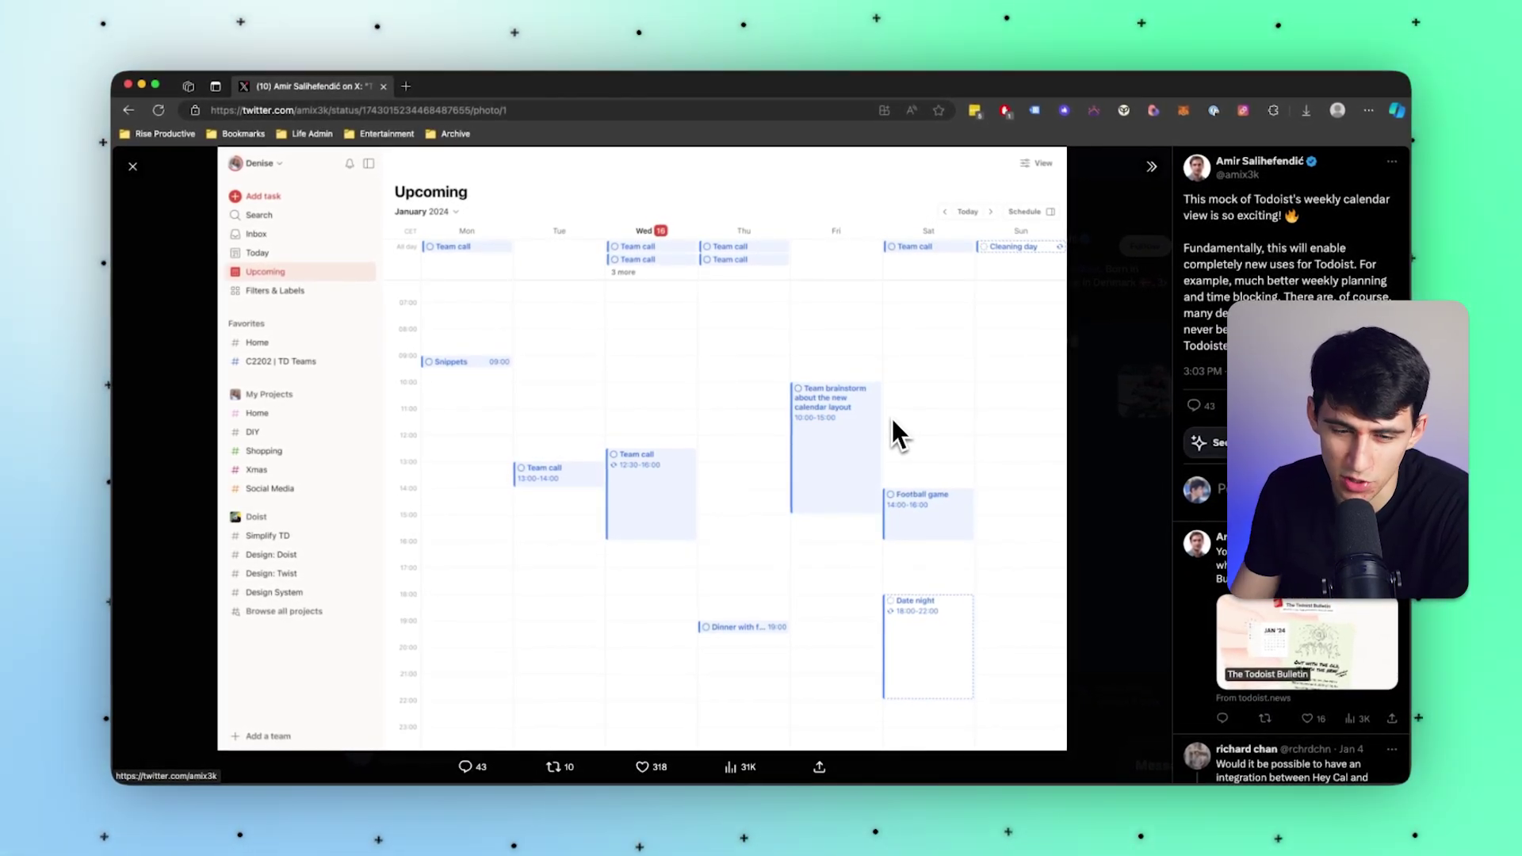
{"action": "mouse_move", "coordinate": [718, 743]}
{"action": "left_click", "coordinate": [686, 764]}
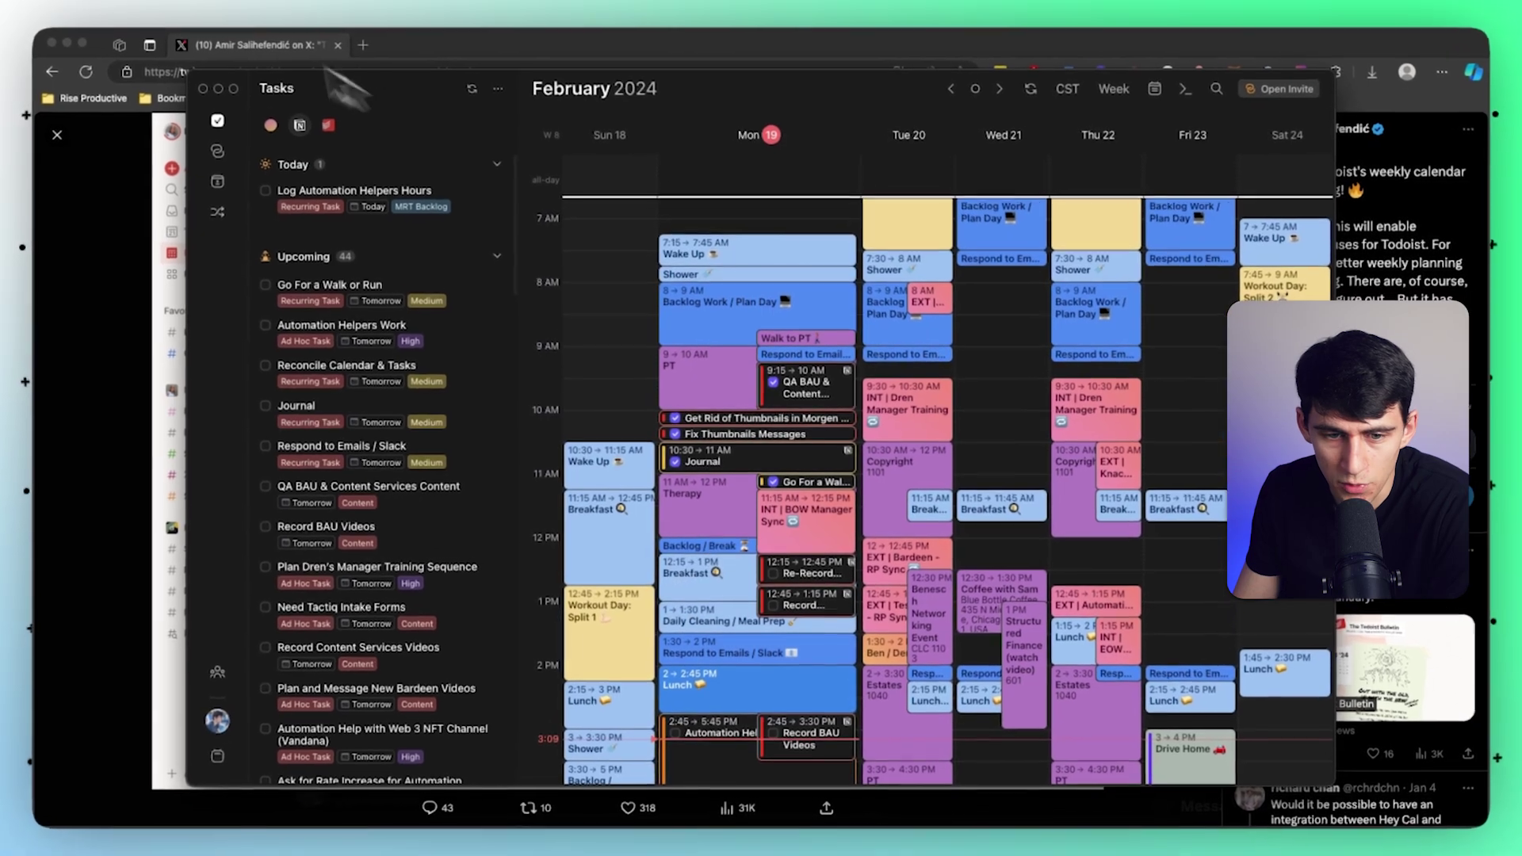
{"action": "key", "text": "super+h"}
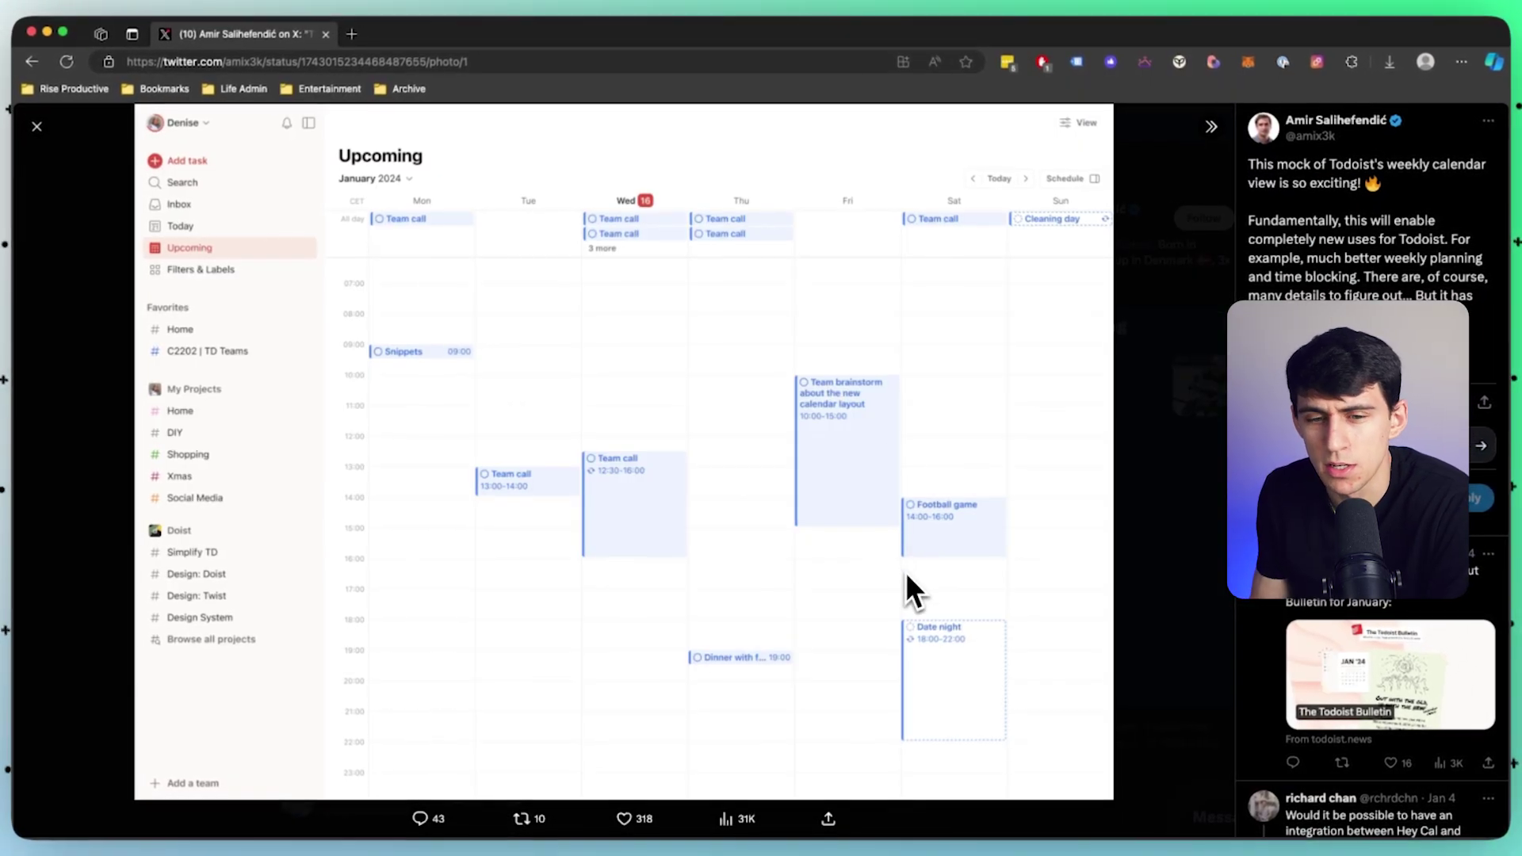